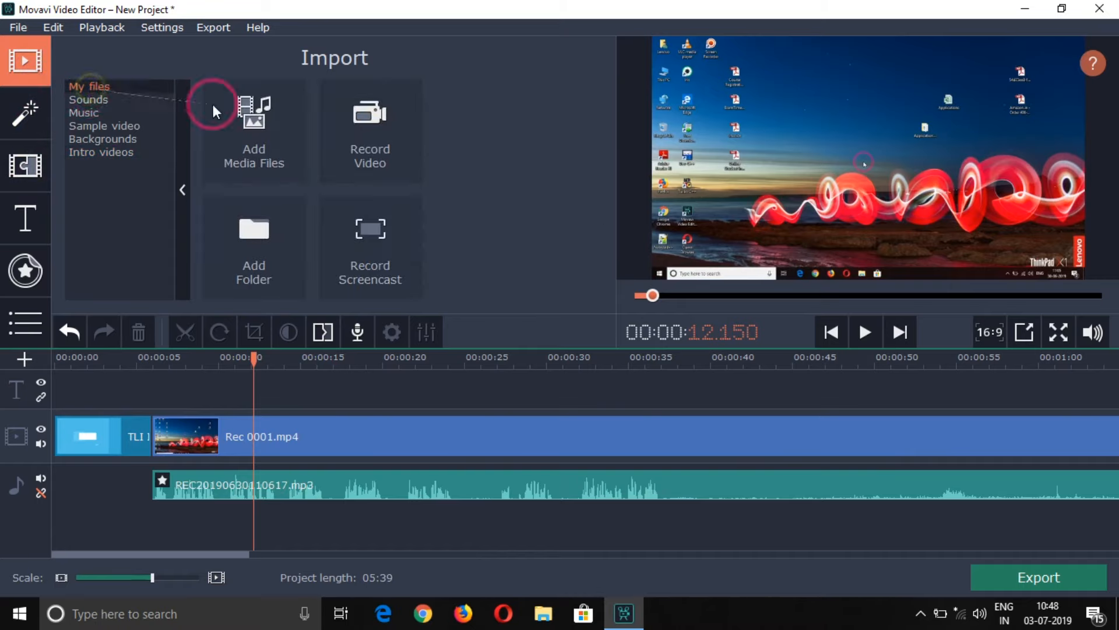
# - Add the Cartoons track from the music library to the audio track, aligned with the start of Rec 0001.mp4
pyautogui.click(255, 127)
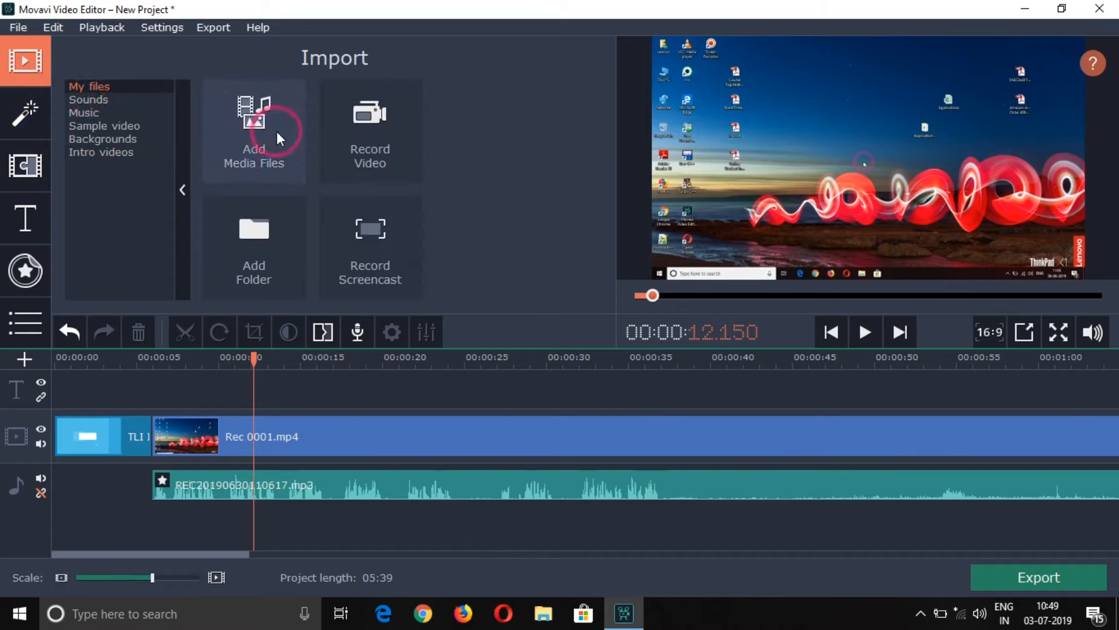
pyautogui.click(105, 104)
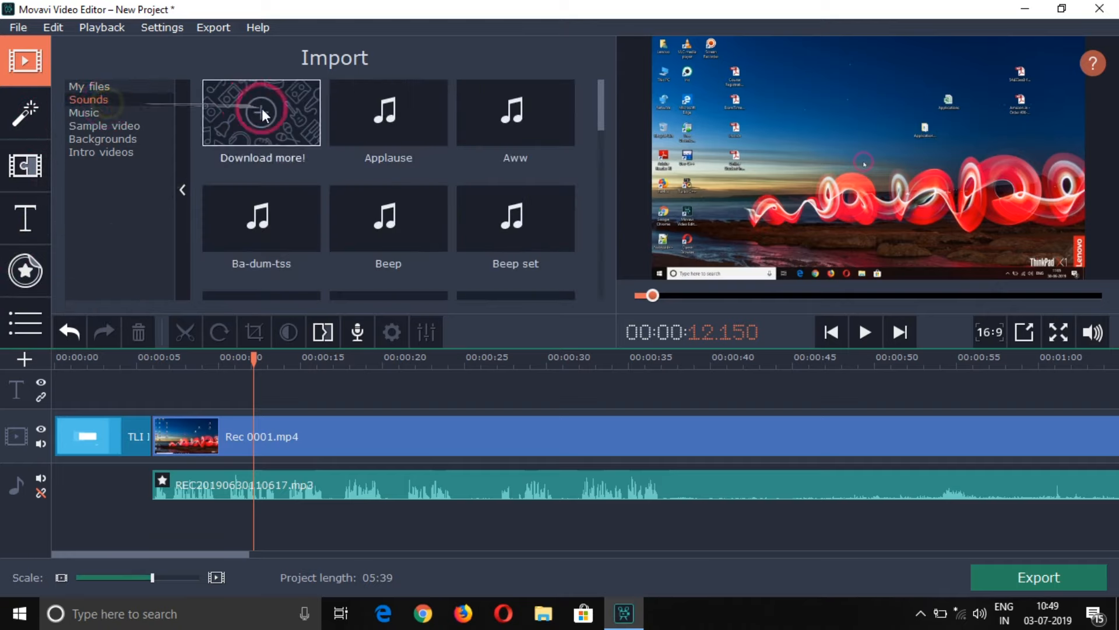
pyautogui.click(82, 112)
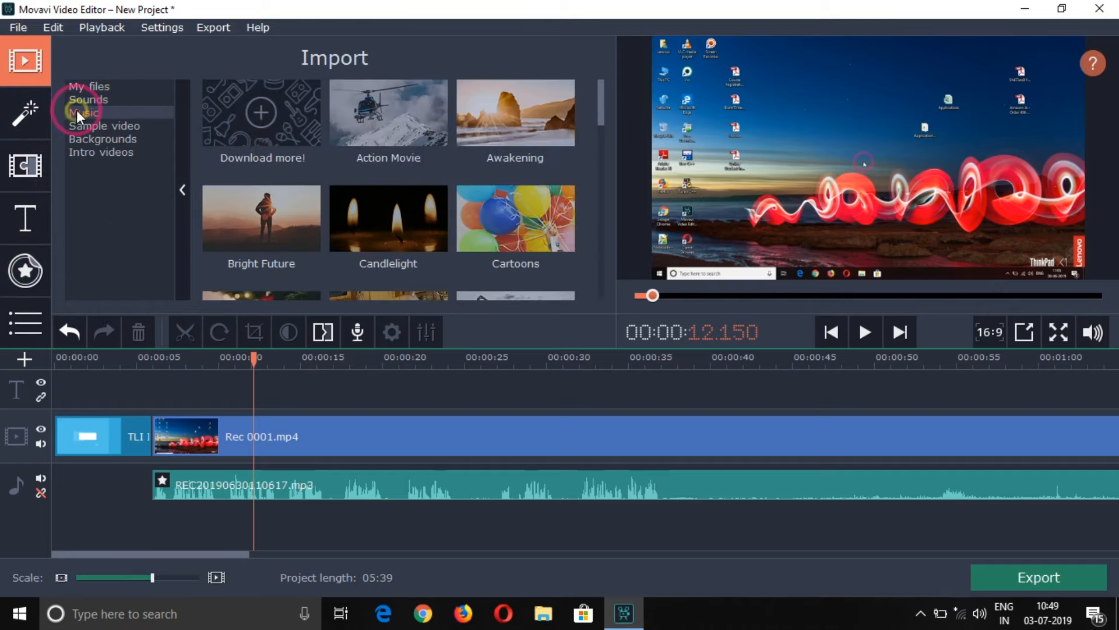
pyautogui.click(370, 236)
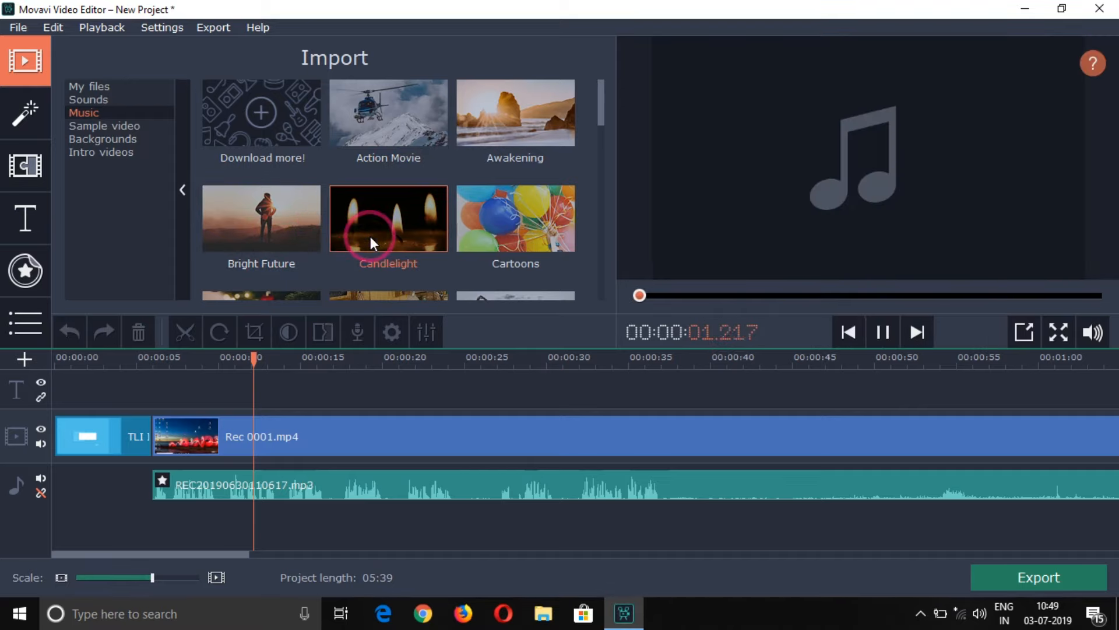
pyautogui.click(473, 227)
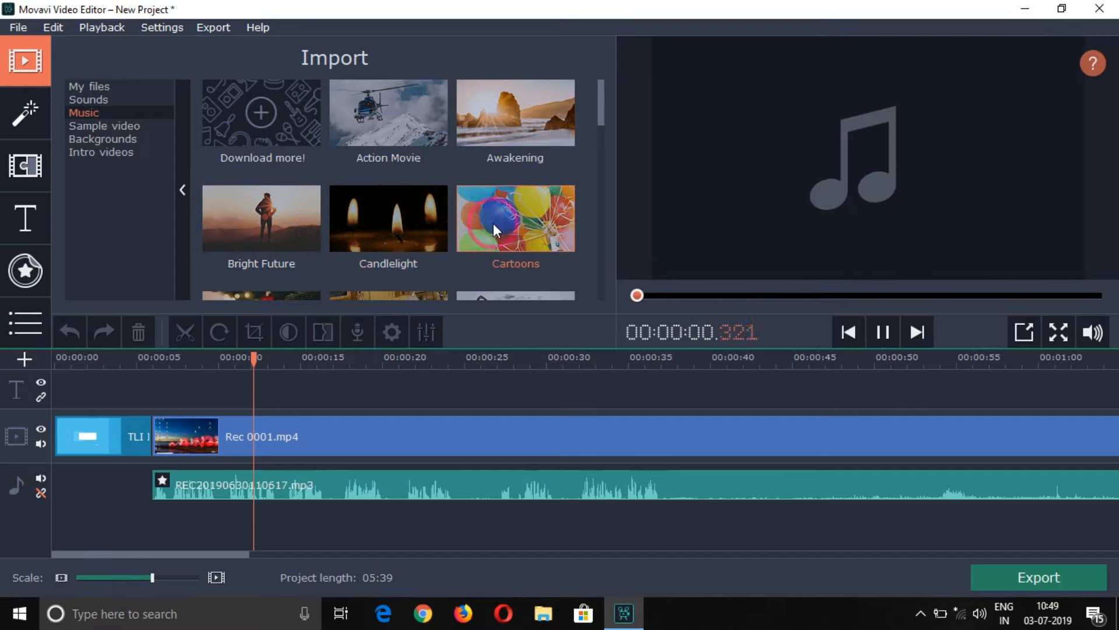
pyautogui.moveTo(604, 113); pyautogui.dragTo(601, 125)
pyautogui.moveTo(477, 179); pyautogui.dragTo(162, 513)
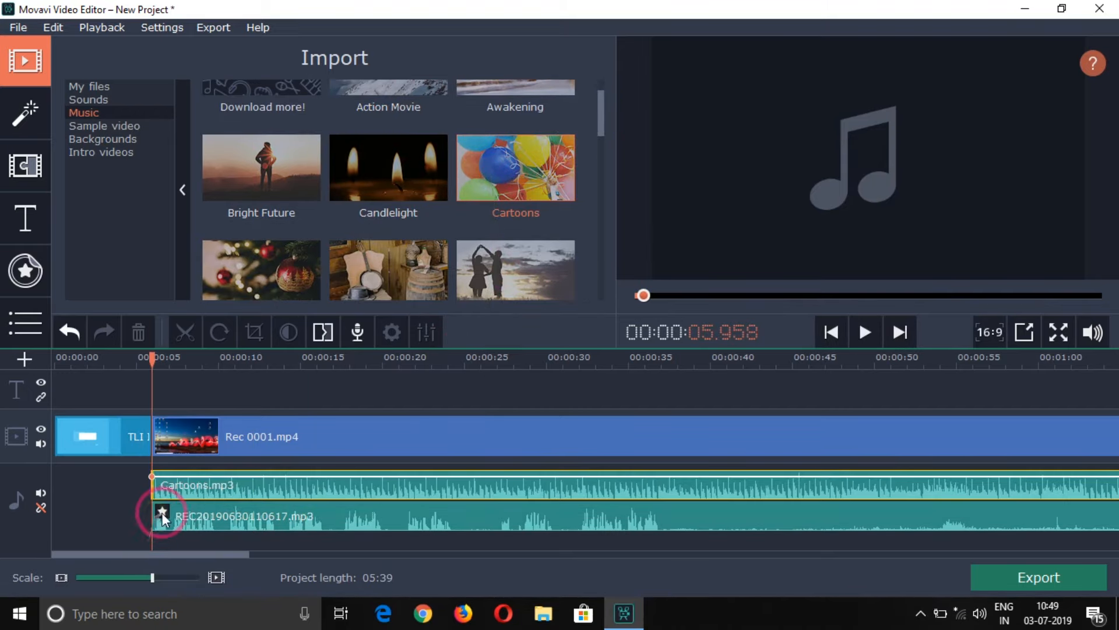
pyautogui.click(244, 497)
pyautogui.moveTo(162, 366); pyautogui.dragTo(187, 381)
pyautogui.click(216, 444)
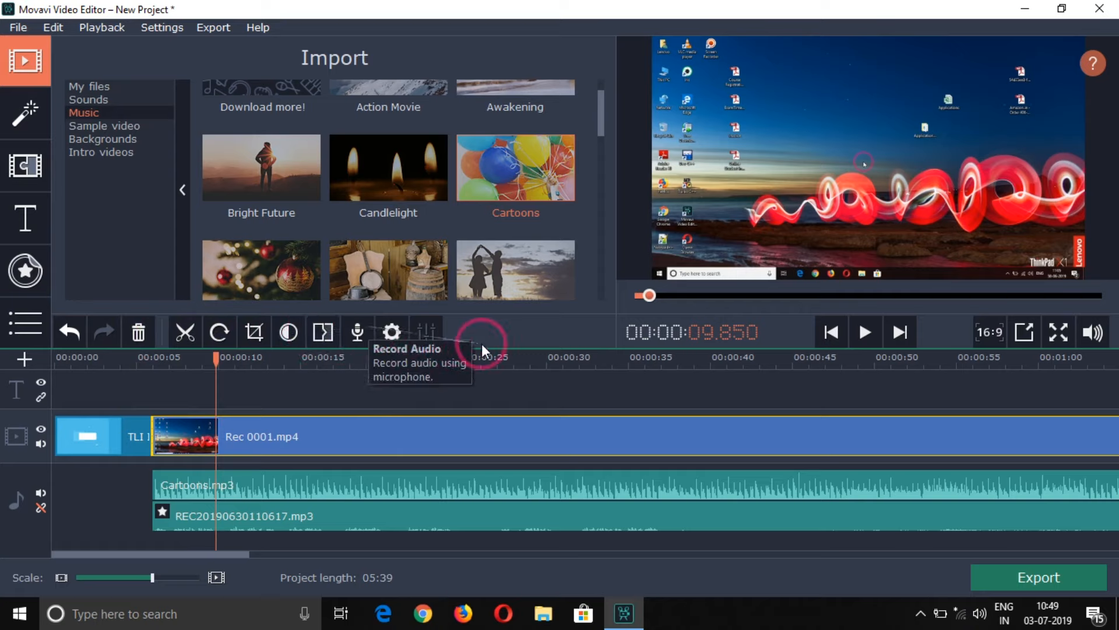
pyautogui.click(383, 388)
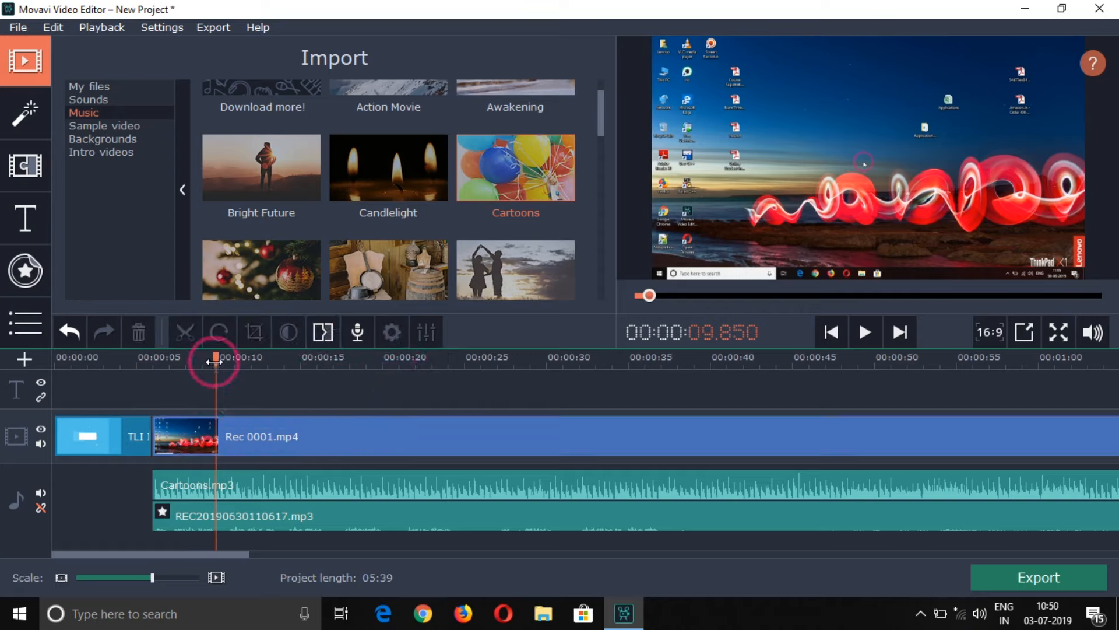
# - Split Rec 0001.mp4 on the video track at about 1:00.150
pyautogui.moveTo(218, 362); pyautogui.dragTo(778, 406)
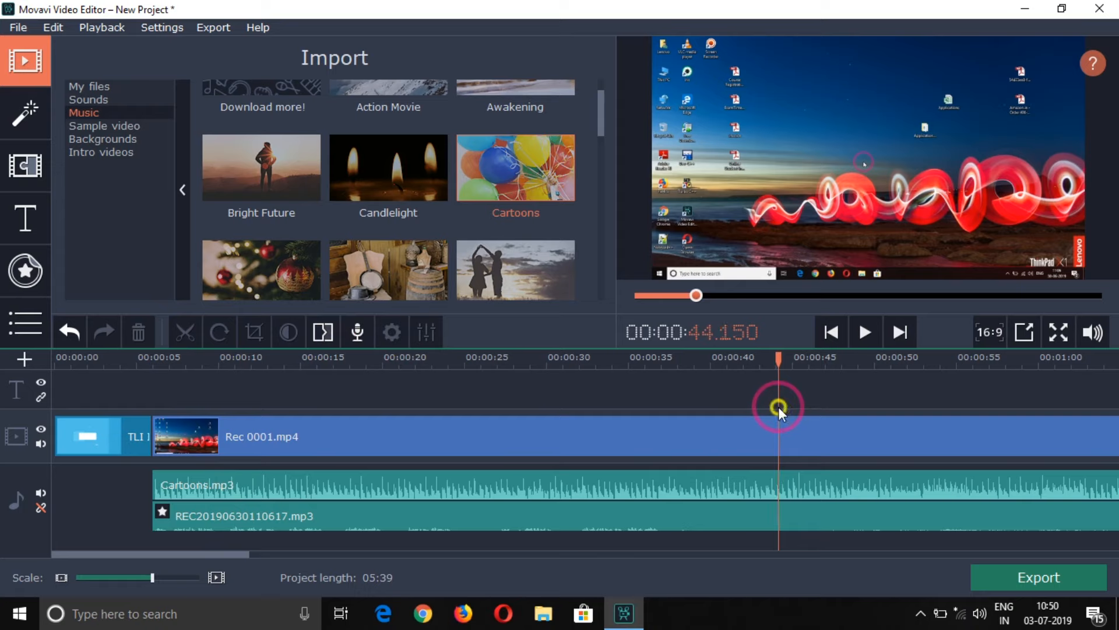
pyautogui.click(755, 442)
pyautogui.moveTo(754, 360); pyautogui.dragTo(1072, 358)
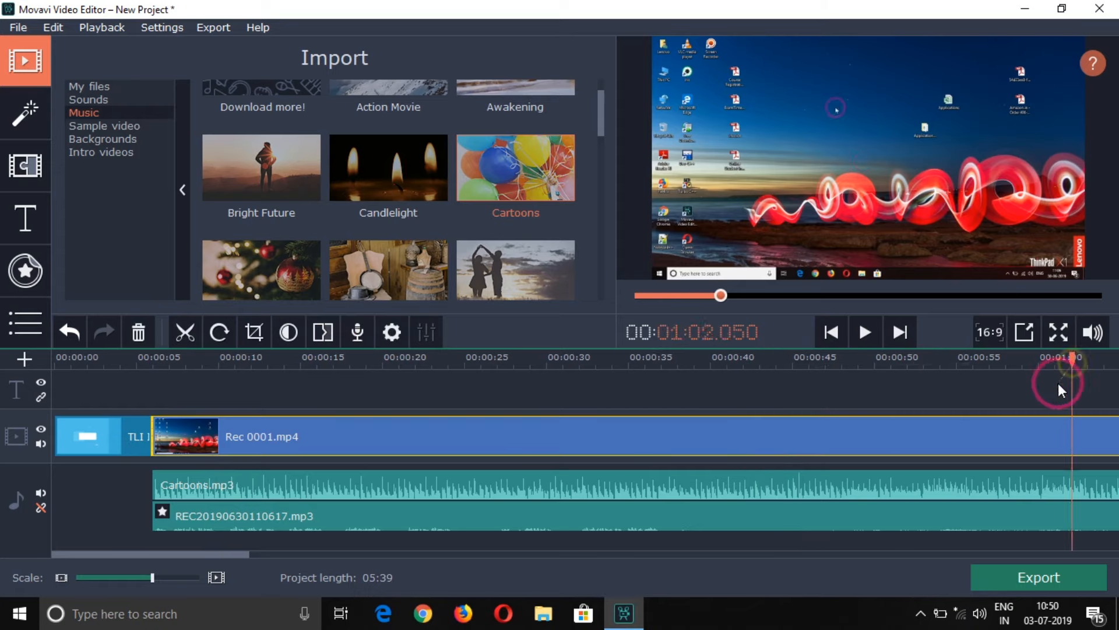
pyautogui.click(1041, 439)
pyautogui.click(181, 331)
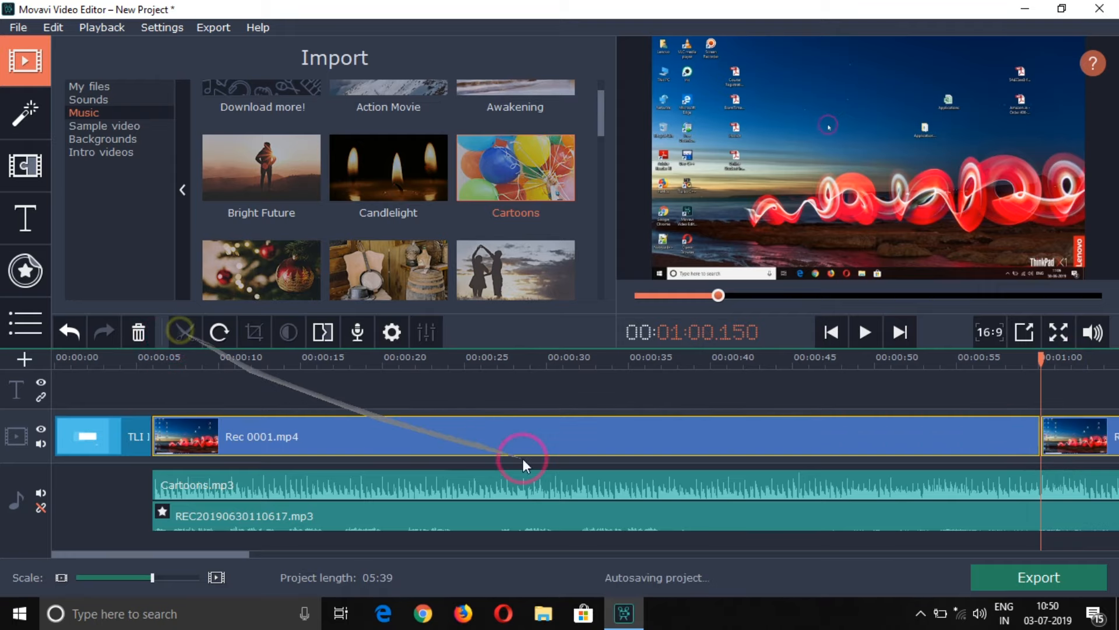
# - Delete the first segment of Rec 0001.mp4, the one before the cut
pyautogui.click(553, 430)
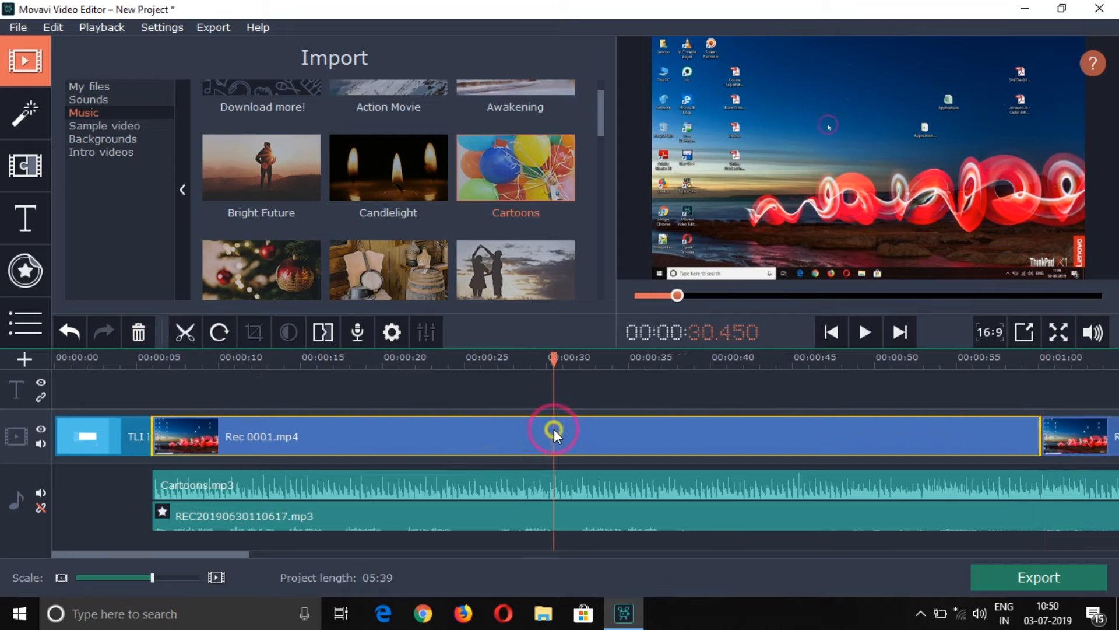
pyautogui.click(519, 436)
pyautogui.press('Delete')
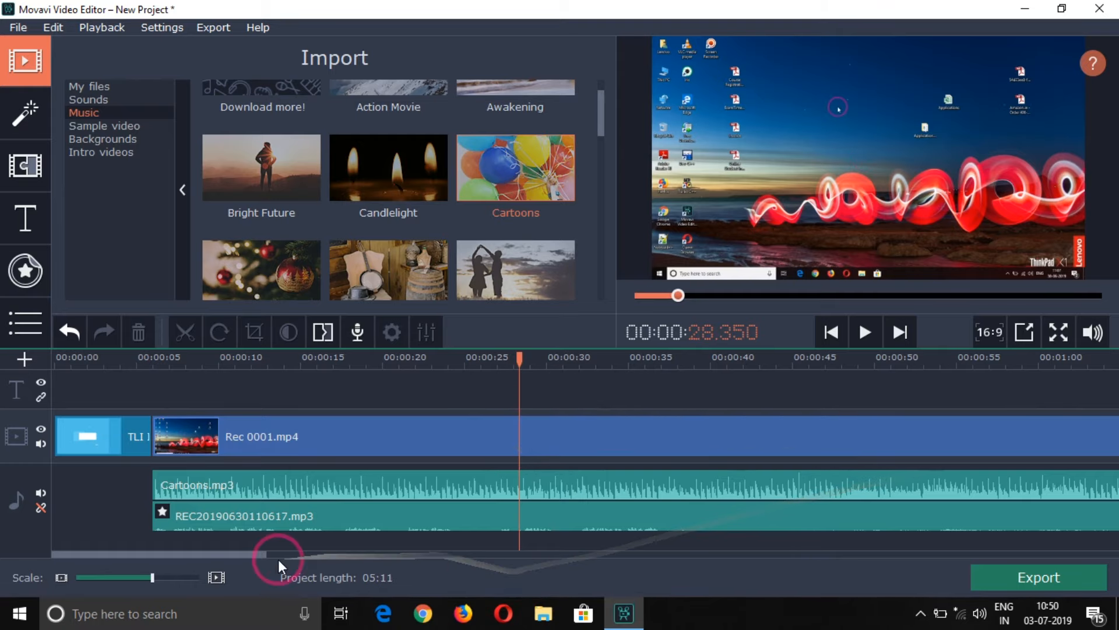
# - Split the video, the Cartoons music and the voice recording together at 1:54.800
pyautogui.moveTo(253, 556); pyautogui.dragTo(188, 559)
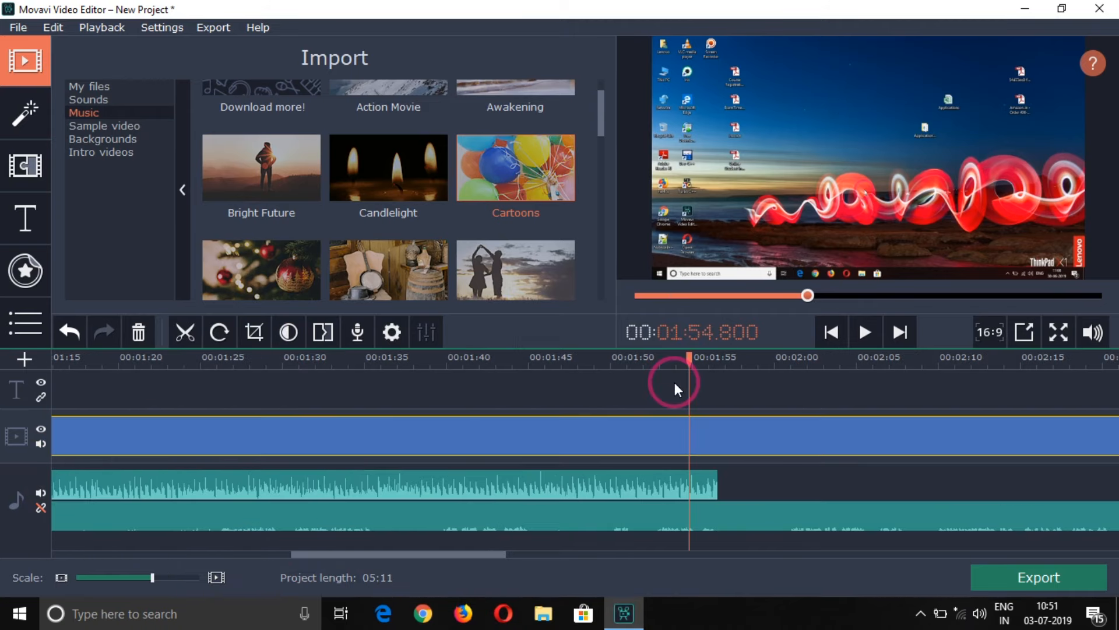
pyautogui.moveTo(674, 383); pyautogui.dragTo(690, 570)
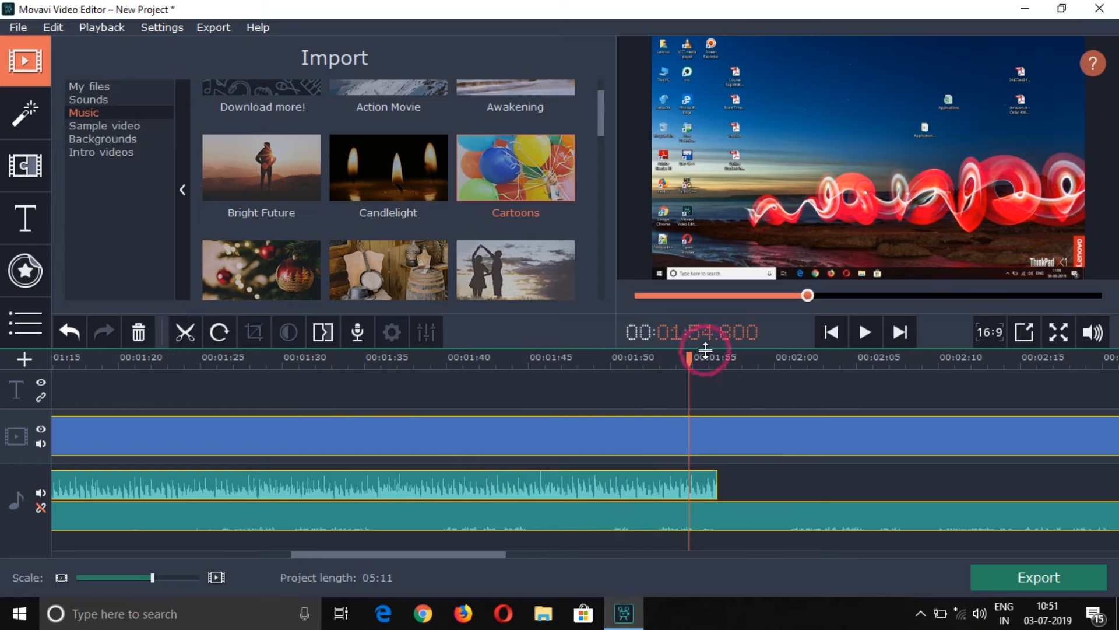
pyautogui.click(184, 331)
pyautogui.click(751, 401)
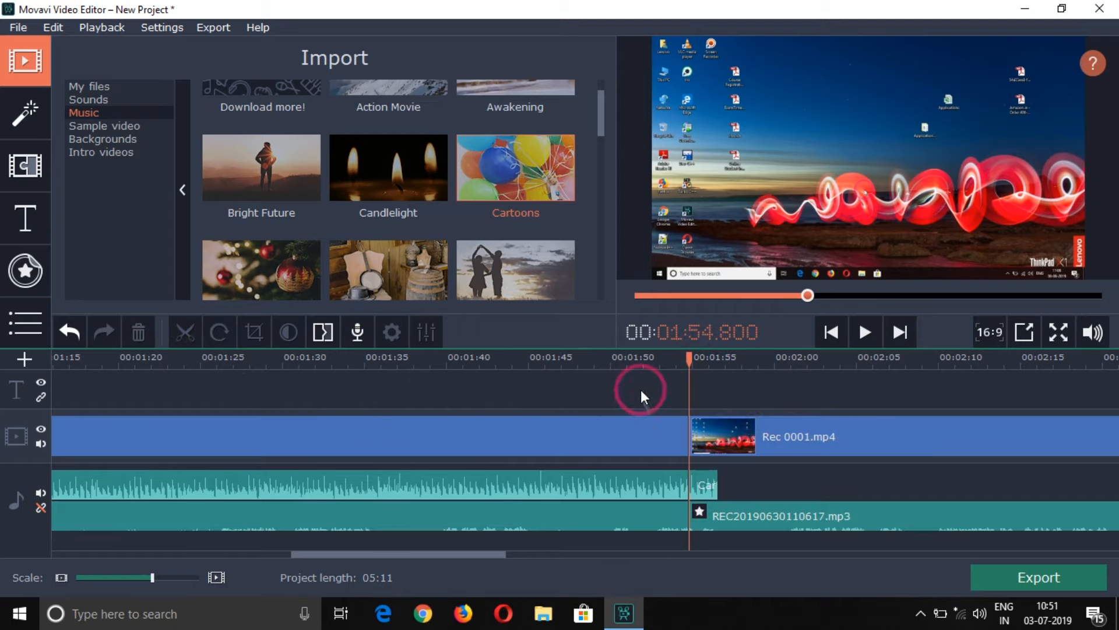
# - Delete the screen recording, music and voice segments after the 1:54.800 cut, keeping the end-screen clip
pyautogui.click(681, 388)
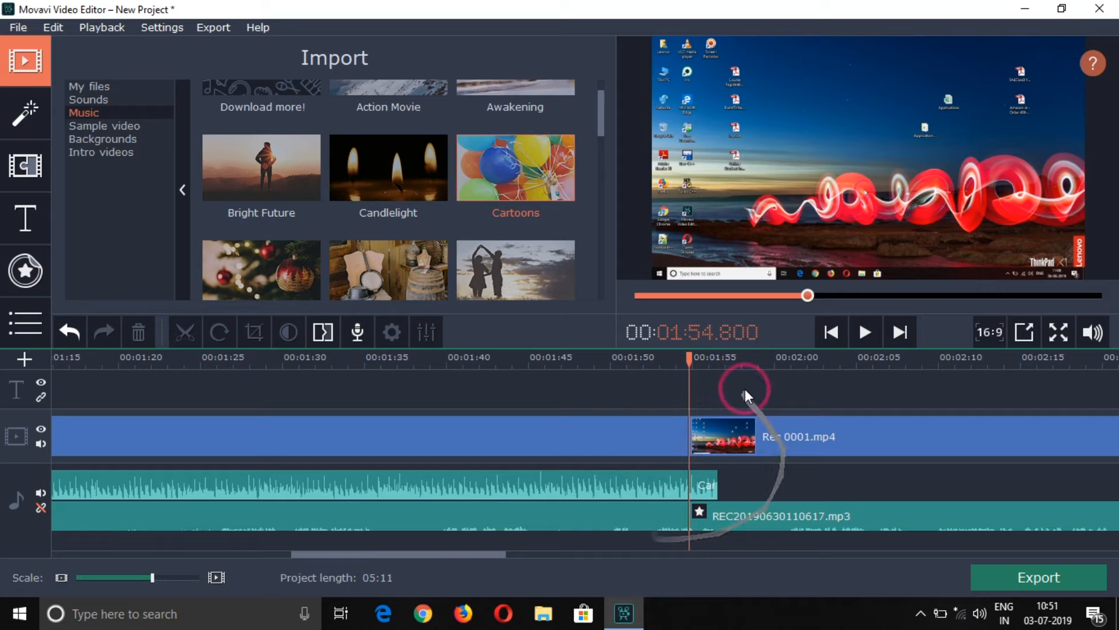
pyautogui.click(747, 442)
pyautogui.moveTo(746, 441); pyautogui.dragTo(694, 581)
pyautogui.press('Delete')
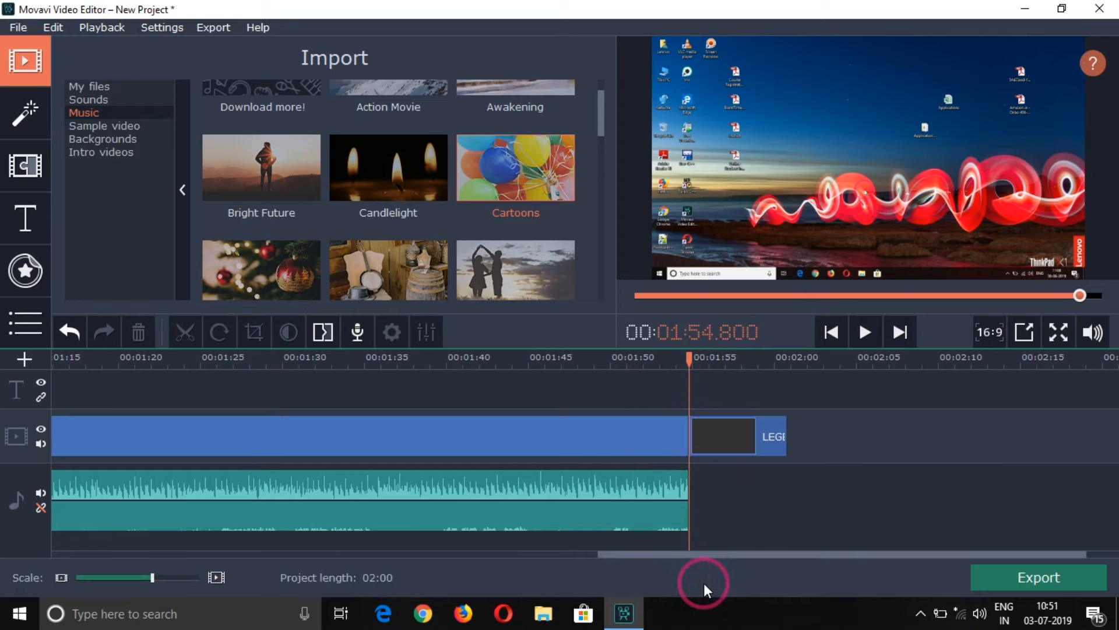
# - Check the end-screen clip at about 1:57 and return the playhead to the start of the project
pyautogui.click(735, 436)
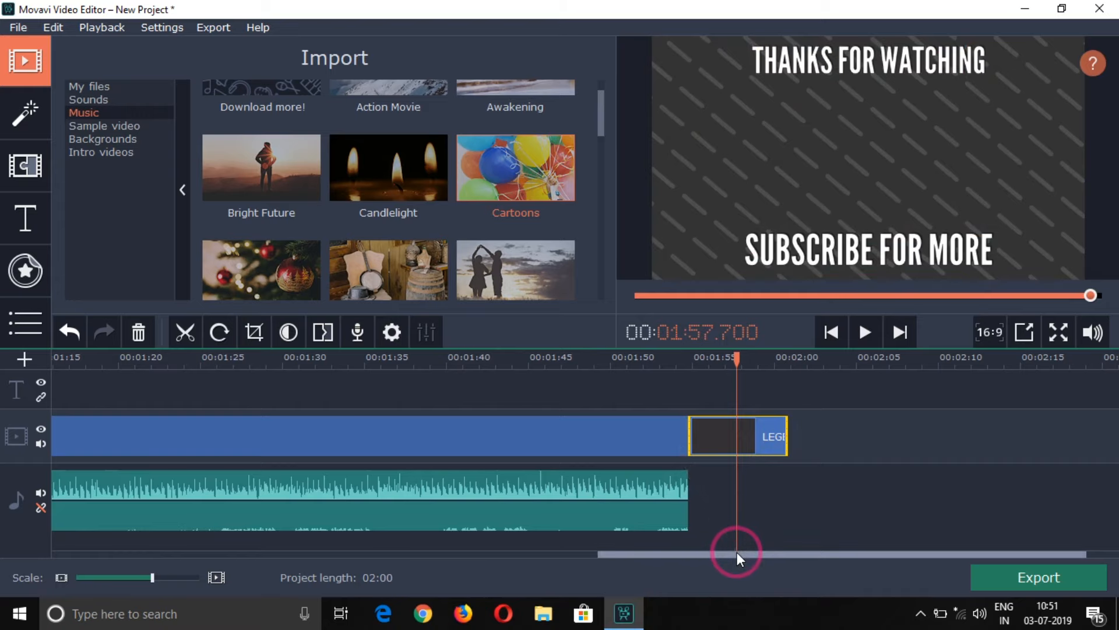
pyautogui.moveTo(738, 552); pyautogui.dragTo(130, 540)
pyautogui.moveTo(105, 357); pyautogui.dragTo(38, 360)
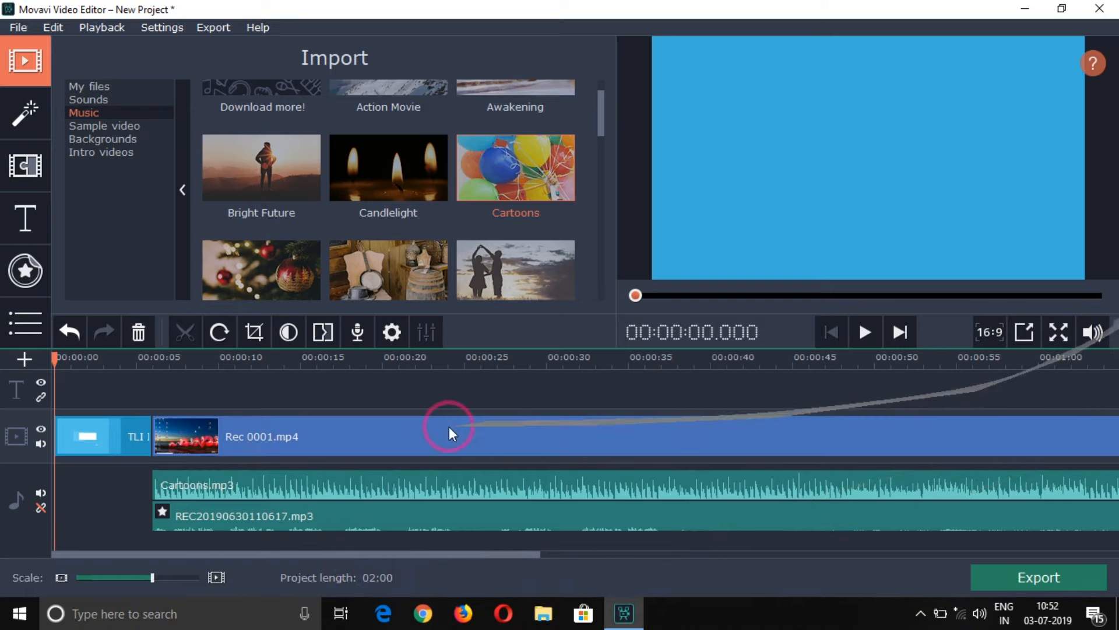
# - Delete the voice recording REC20190630110617.mp3, leaving only the Cartoons music as audio
pyautogui.click(281, 494)
pyautogui.click(282, 517)
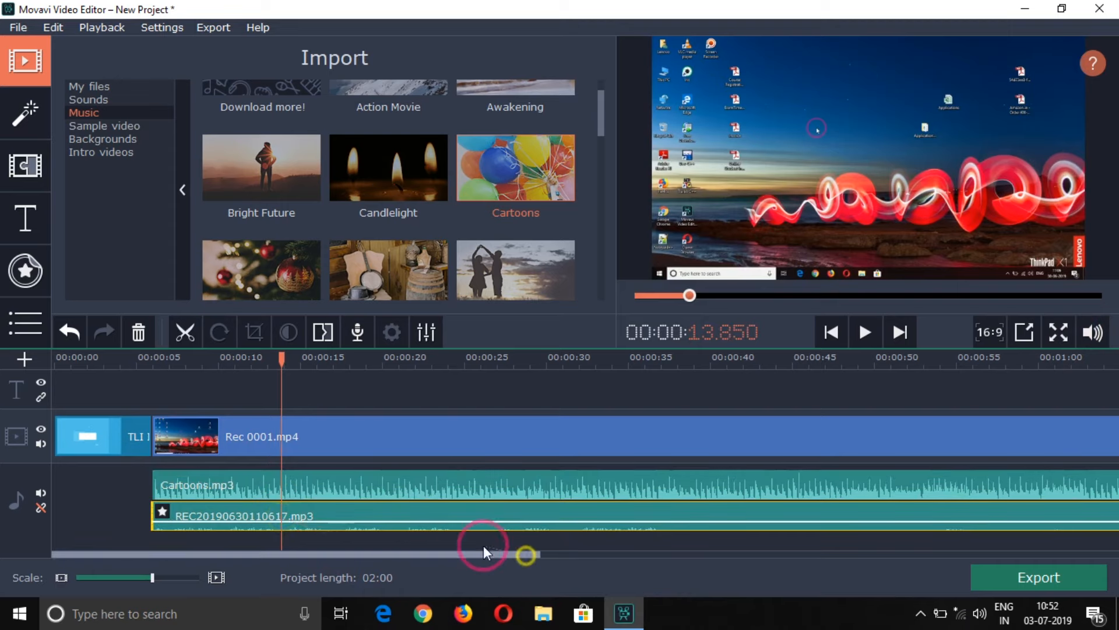
pyautogui.click(111, 515)
pyautogui.click(258, 517)
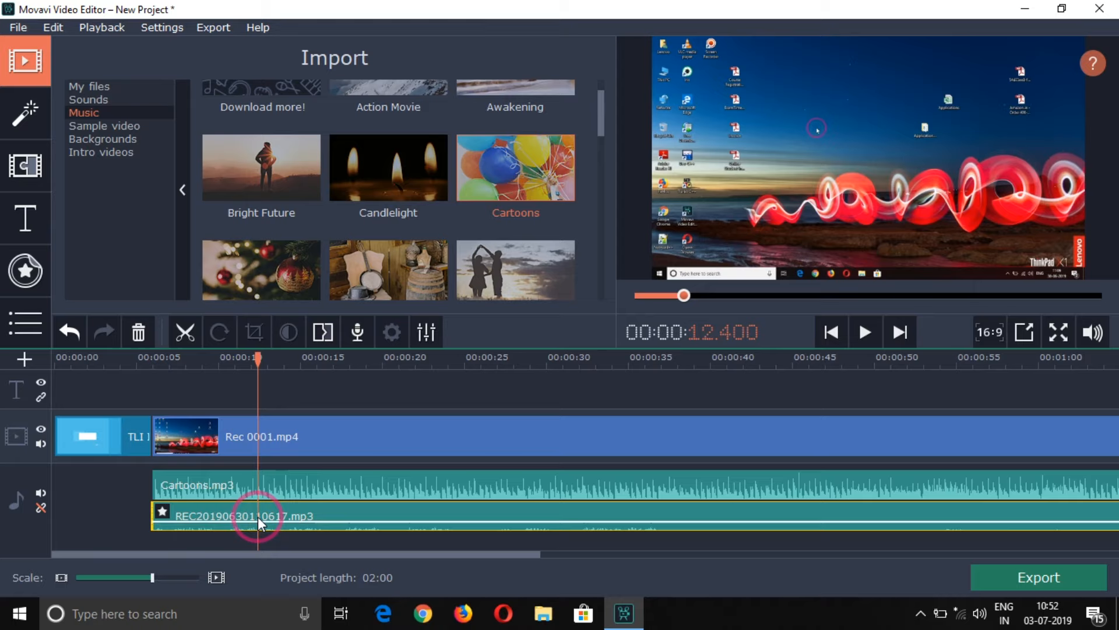
pyautogui.press('Delete')
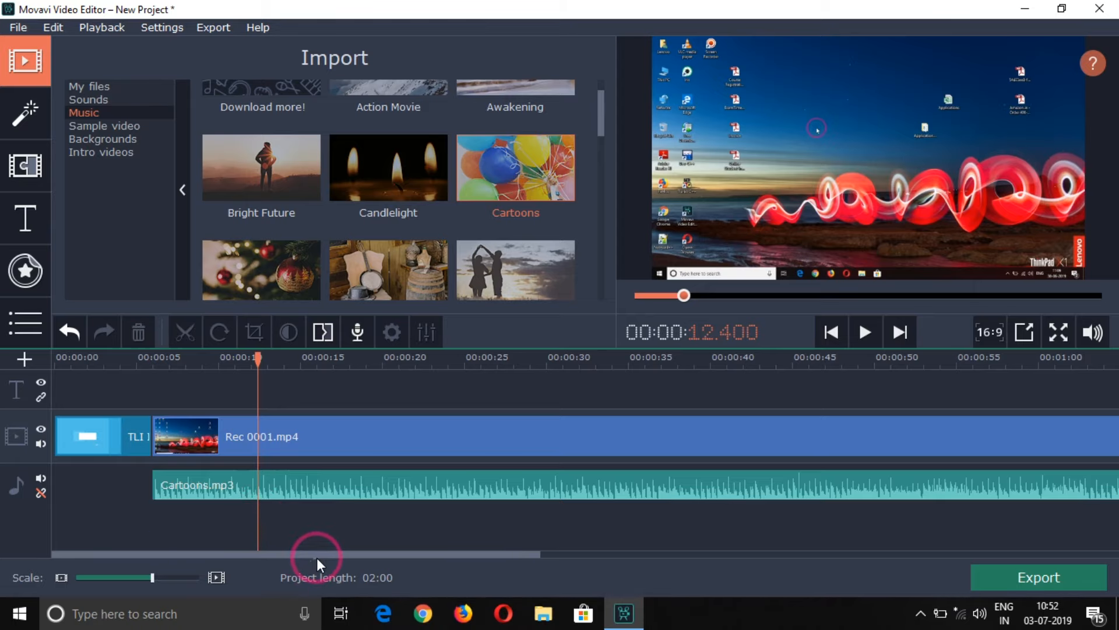
# - Examine where the music ends against the end-screen clip, and play the project from the beginning
pyautogui.moveTo(439, 552); pyautogui.dragTo(908, 561)
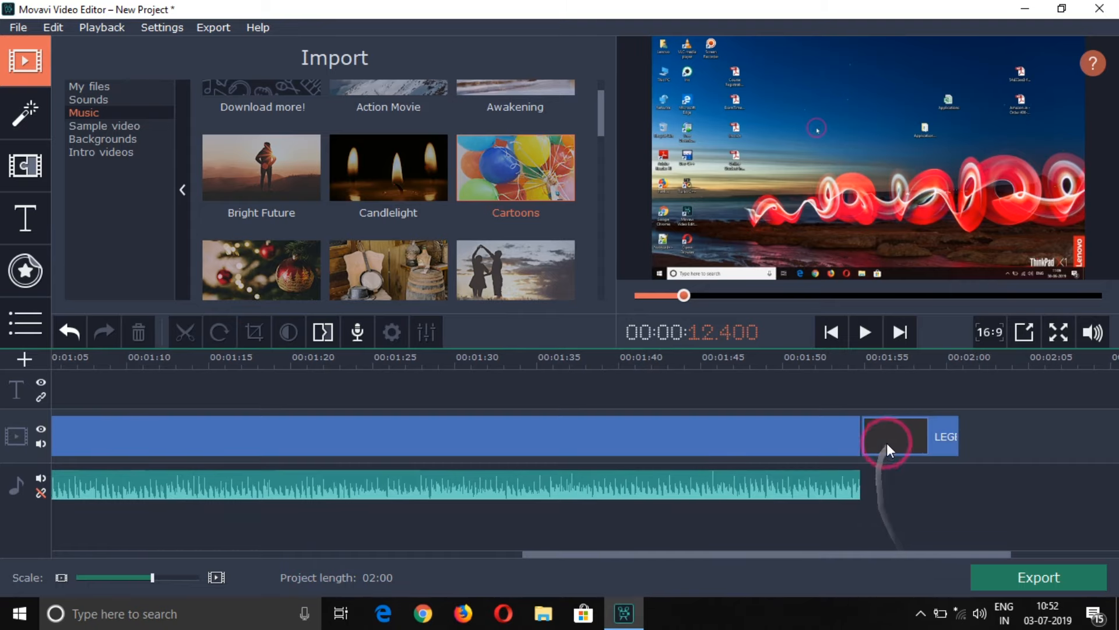
pyautogui.moveTo(947, 552); pyautogui.dragTo(348, 592)
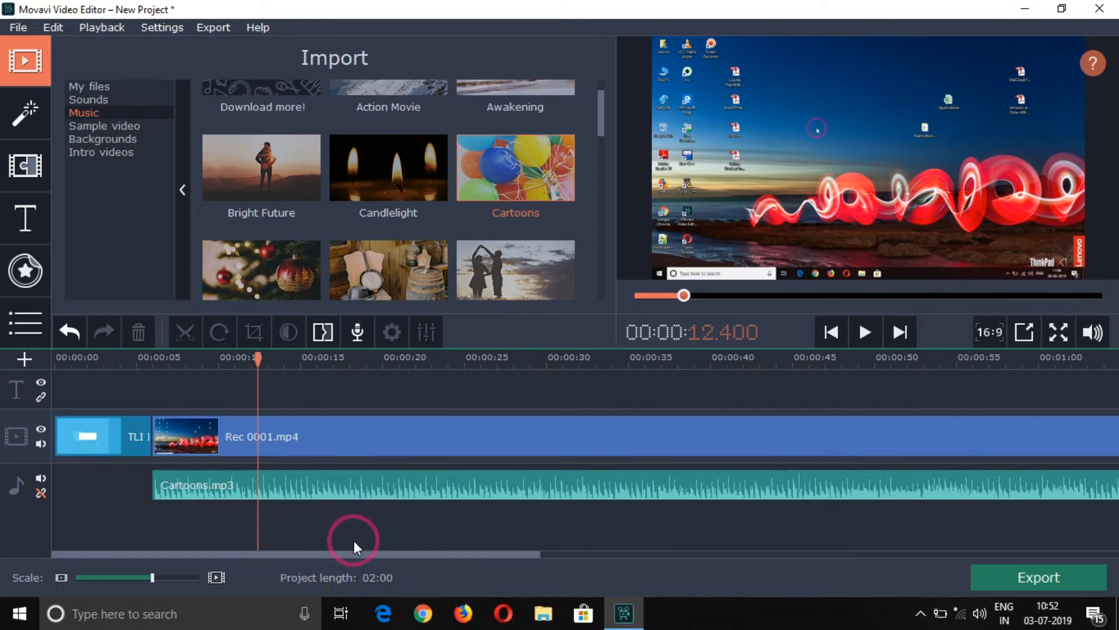
pyautogui.moveTo(268, 357); pyautogui.dragTo(13, 400)
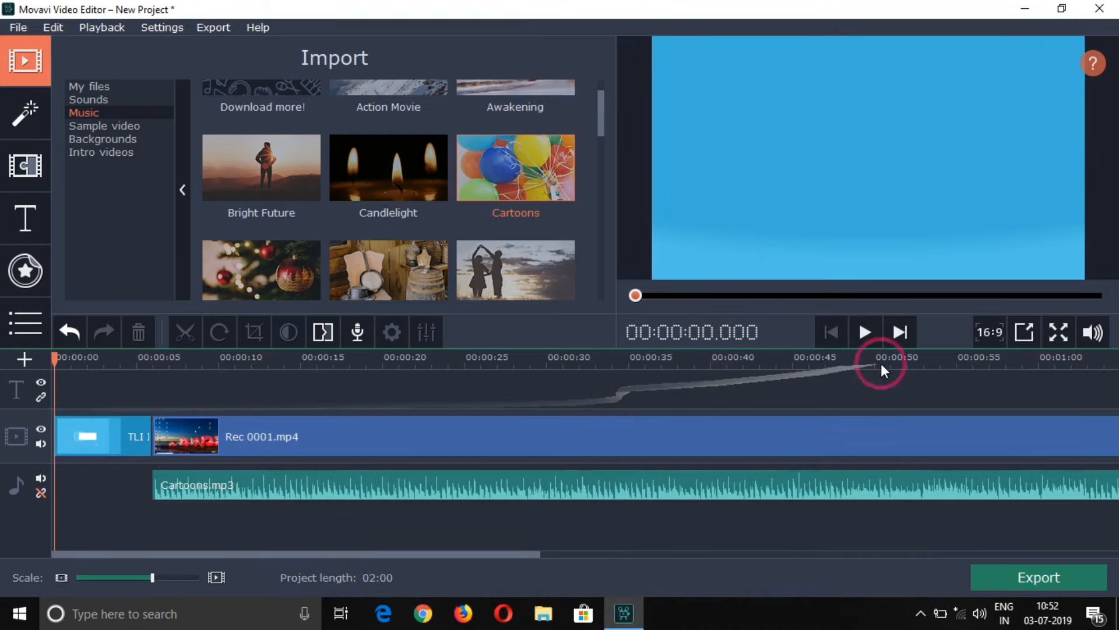
pyautogui.click(873, 332)
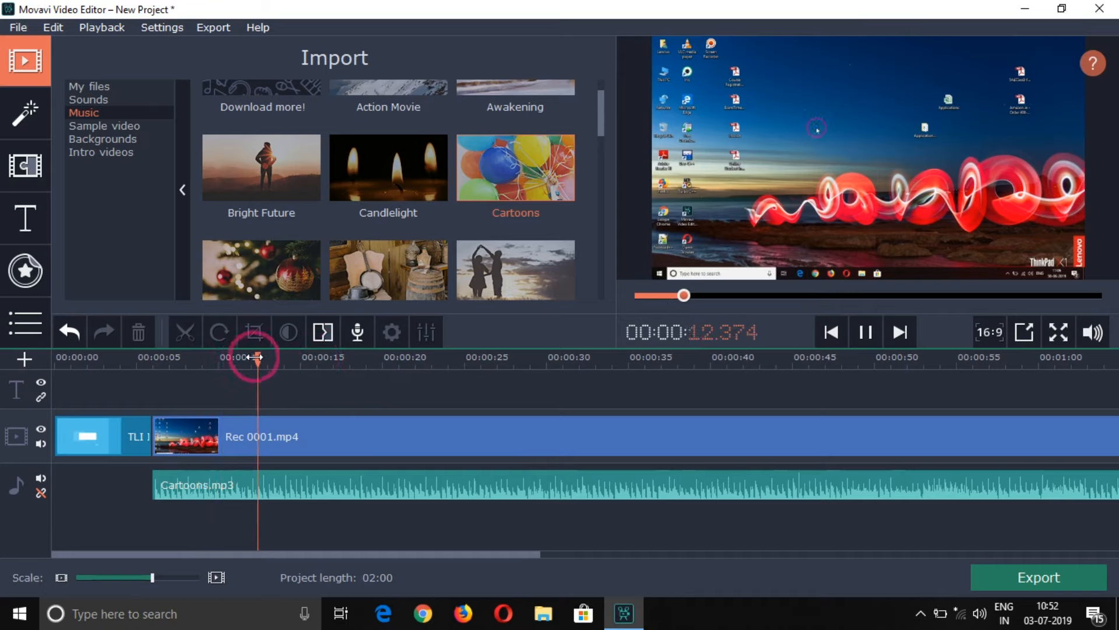
# - Skip playback ahead in stages to about 1:50, pause it, and move the playhead back to 1:20.250
pyautogui.moveTo(305, 363); pyautogui.dragTo(903, 415)
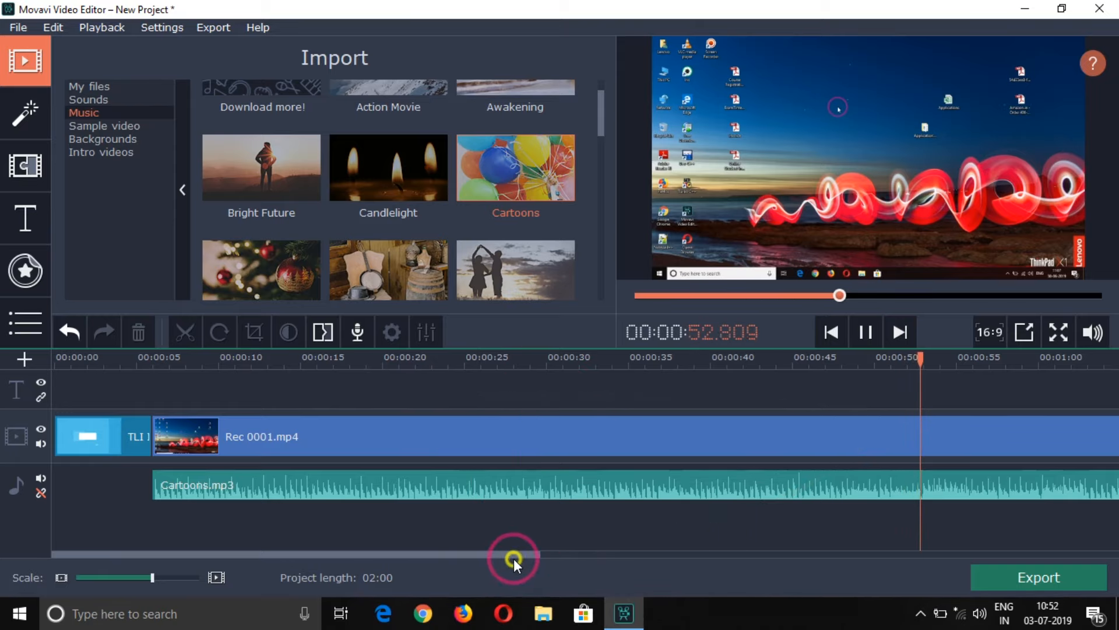
pyautogui.moveTo(513, 557); pyautogui.dragTo(833, 540)
pyautogui.click(507, 358)
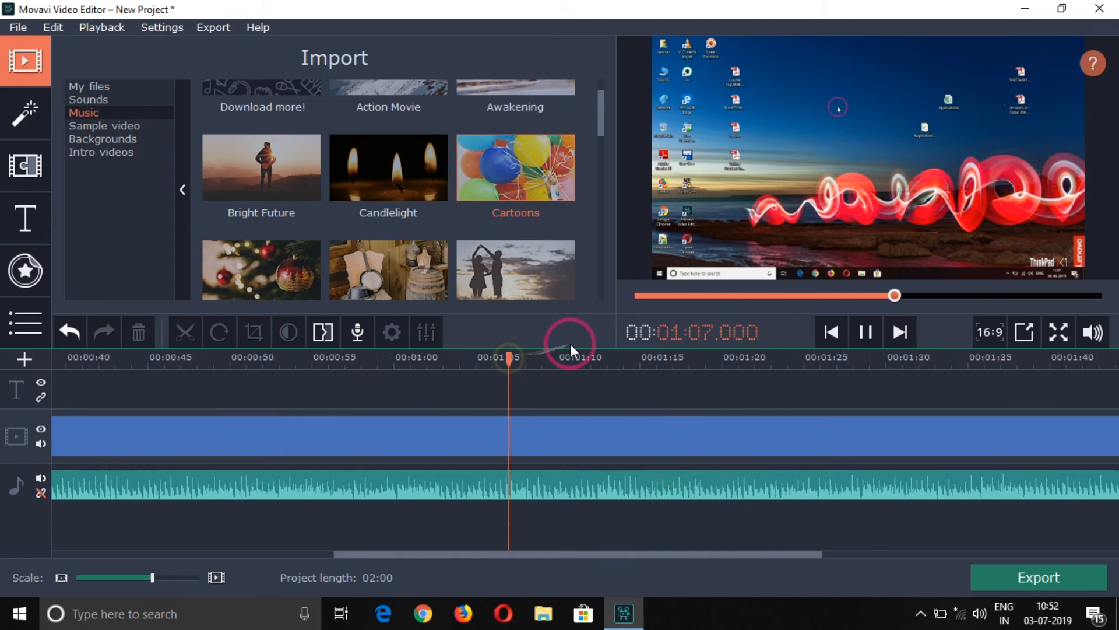
pyautogui.click(612, 361)
pyautogui.click(872, 357)
pyautogui.click(987, 354)
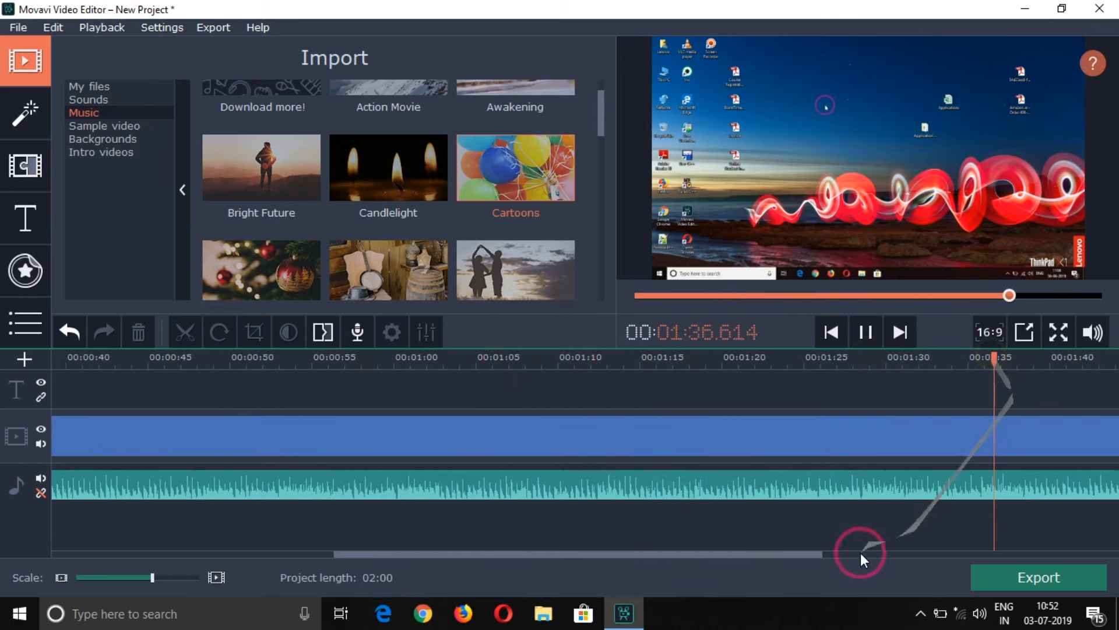
pyautogui.moveTo(803, 553); pyautogui.dragTo(935, 542)
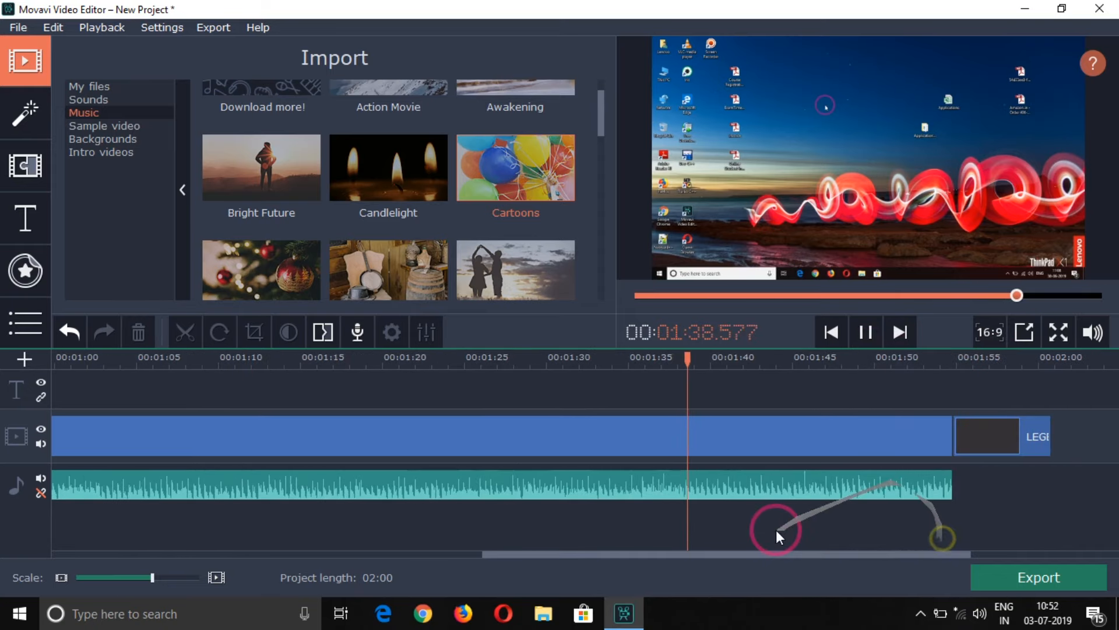
pyautogui.click(858, 358)
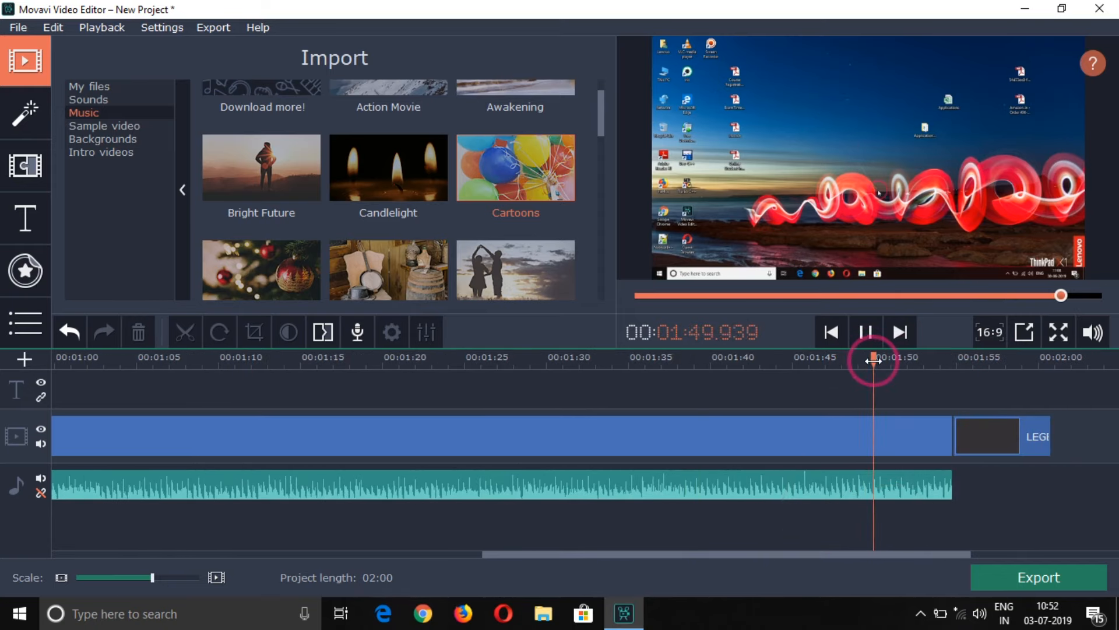
pyautogui.click(855, 331)
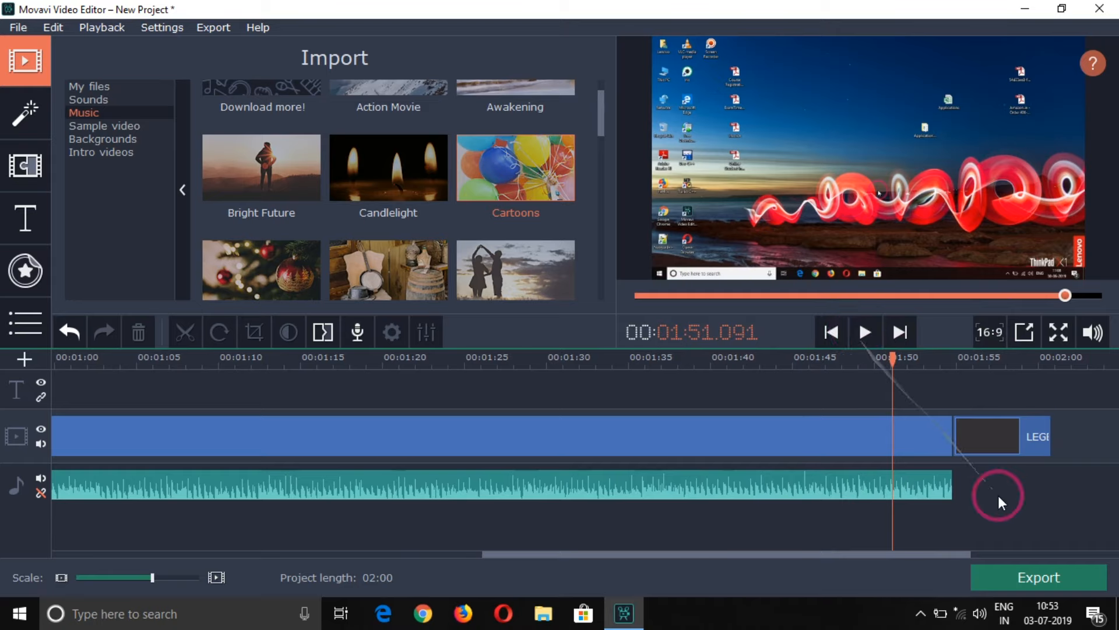
pyautogui.moveTo(892, 357); pyautogui.dragTo(858, 356)
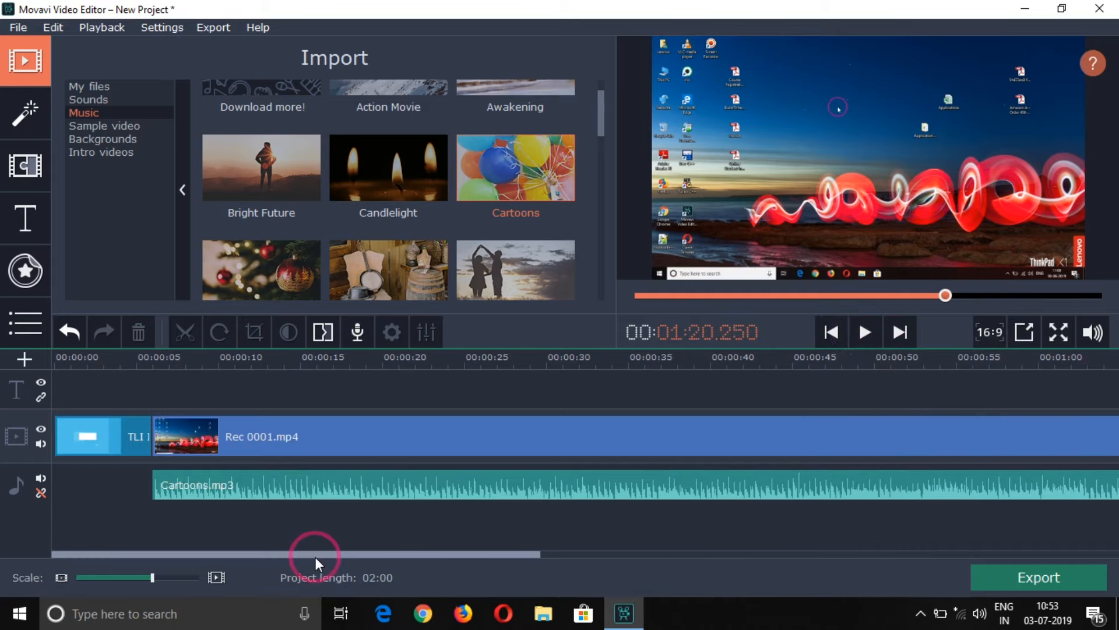
pyautogui.moveTo(321, 554); pyautogui.dragTo(419, 554)
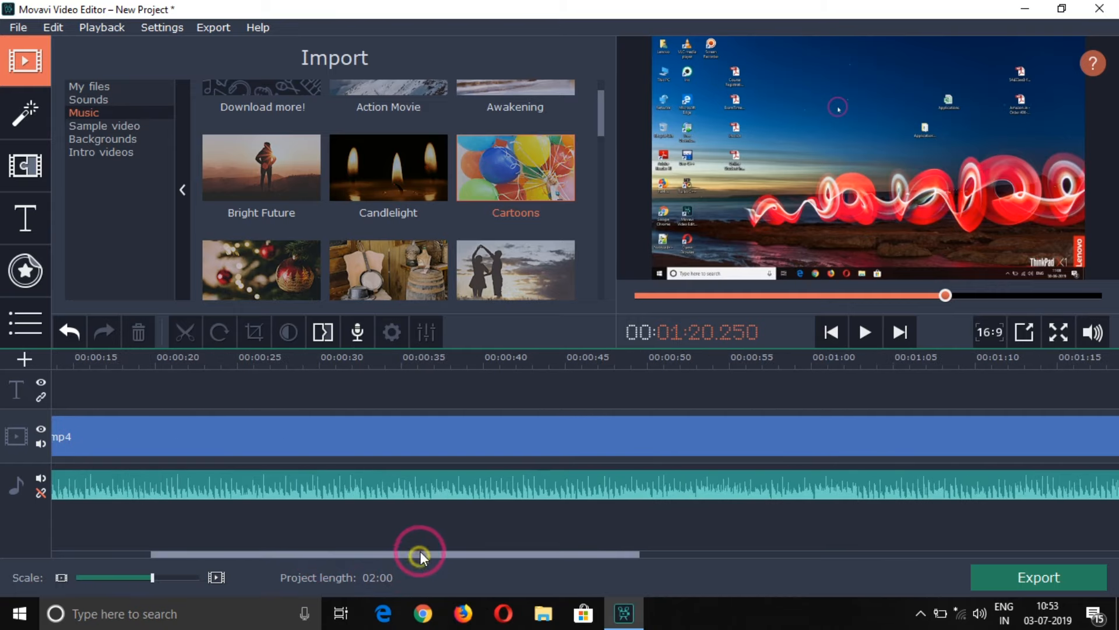
# - Split the video clip Rec 0001.mp4 at 28.750 s and again at 50.250 s
pyautogui.click(352, 358)
pyautogui.click(302, 417)
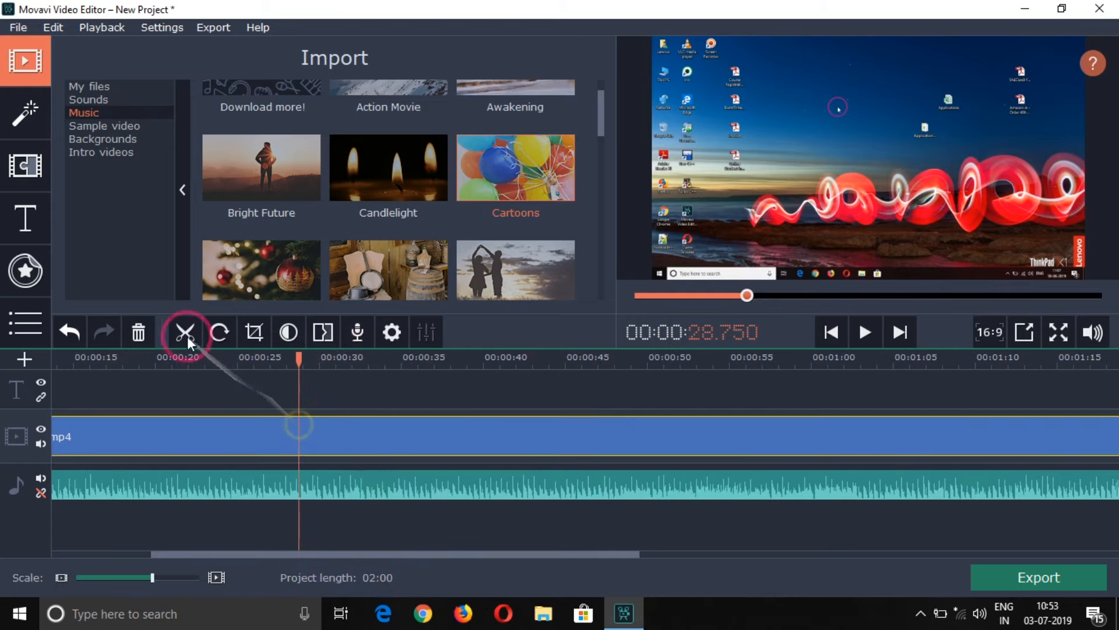
pyautogui.click(184, 331)
pyautogui.click(651, 356)
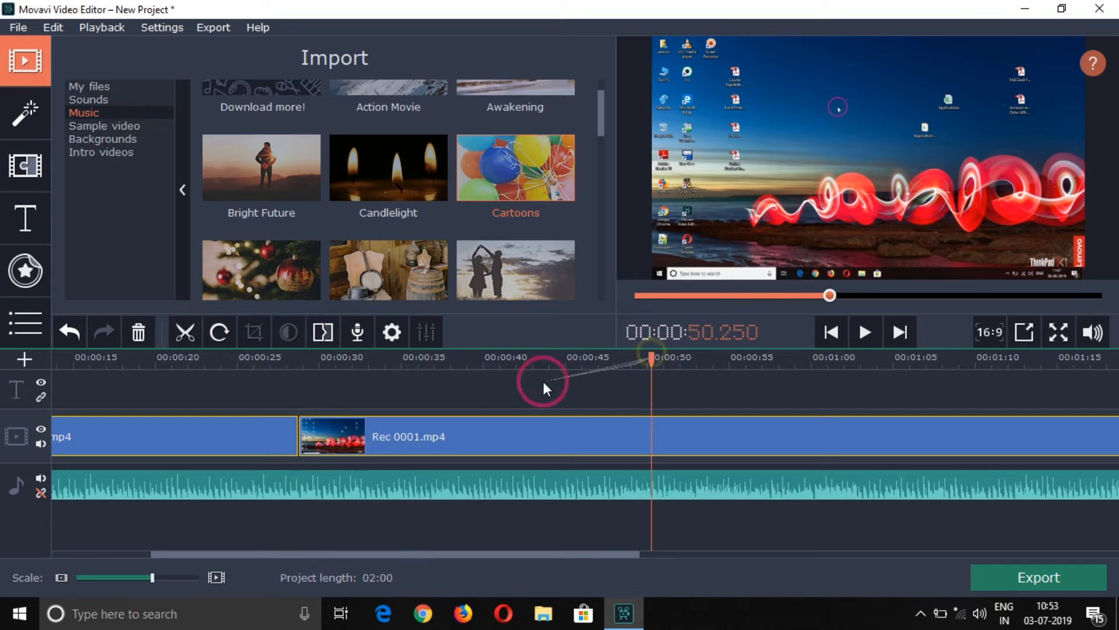
pyautogui.click(183, 332)
pyautogui.click(908, 512)
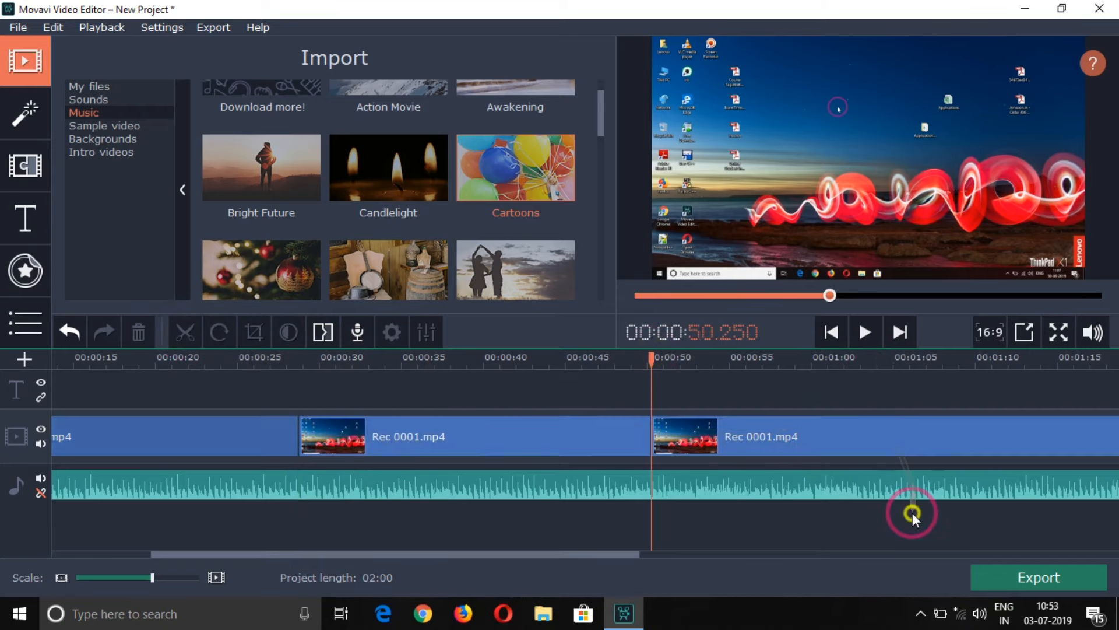
# - Split the last section of Rec 0001.mp4 at 1:16.650
pyautogui.moveTo(626, 557); pyautogui.dragTo(855, 564)
pyautogui.click(627, 356)
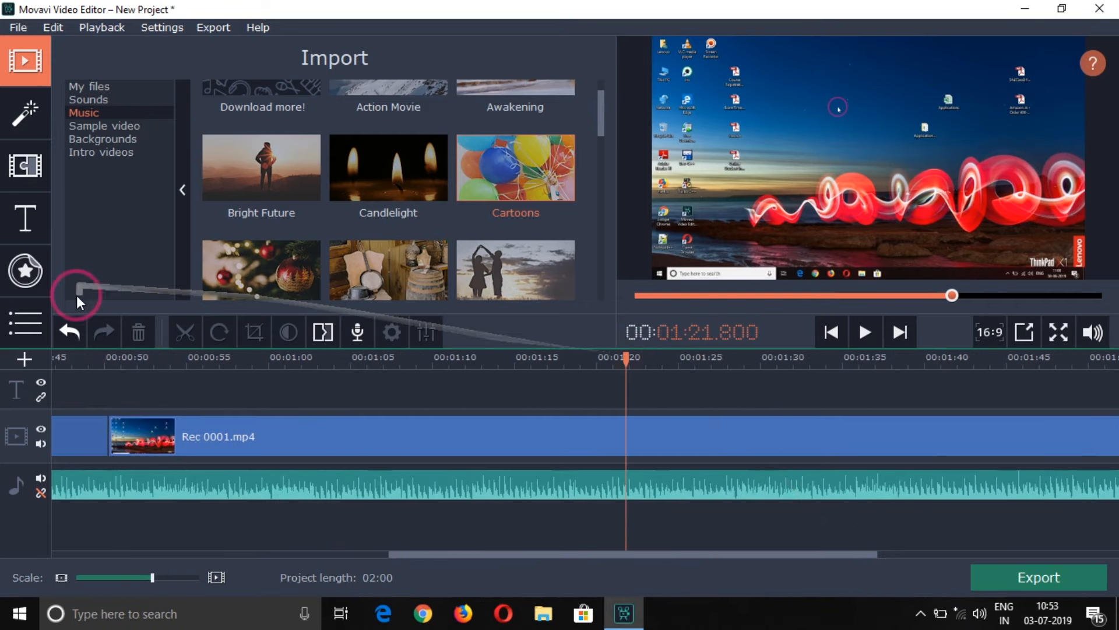
pyautogui.click(541, 430)
pyautogui.click(186, 330)
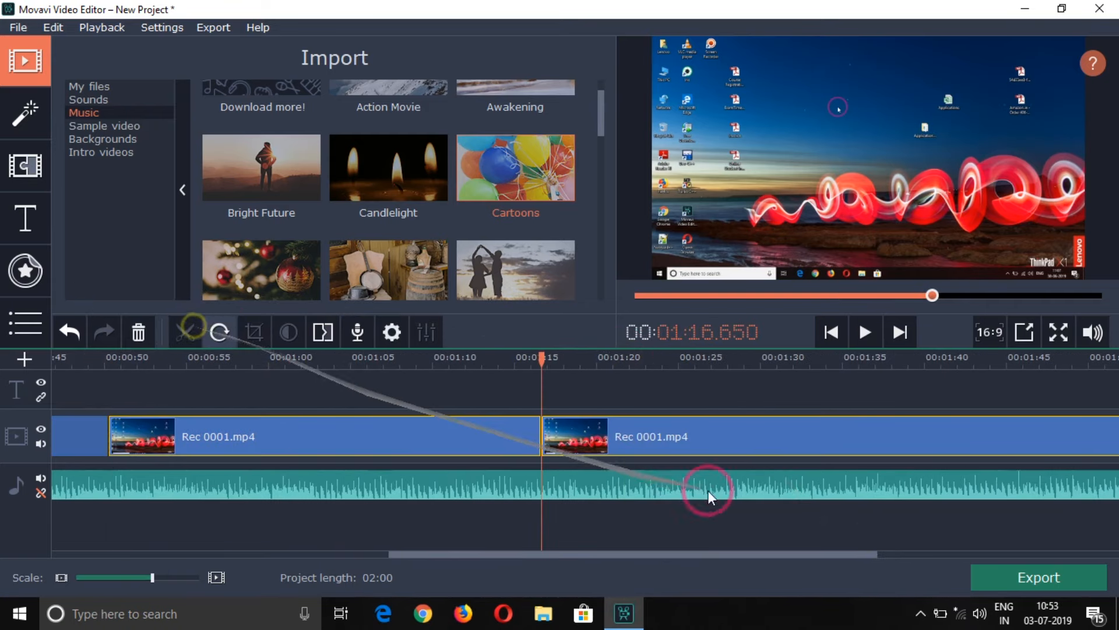
# - Add the Lens transition at each of the three cuts between the Rec 0001.mp4 sections
pyautogui.moveTo(760, 552); pyautogui.dragTo(508, 555)
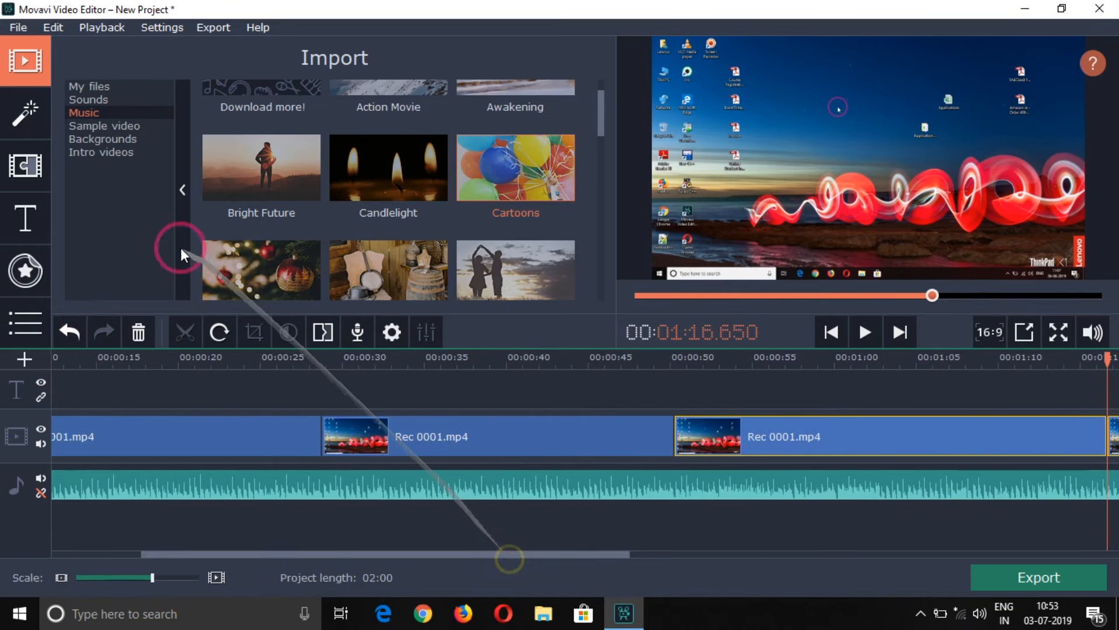
pyautogui.click(26, 165)
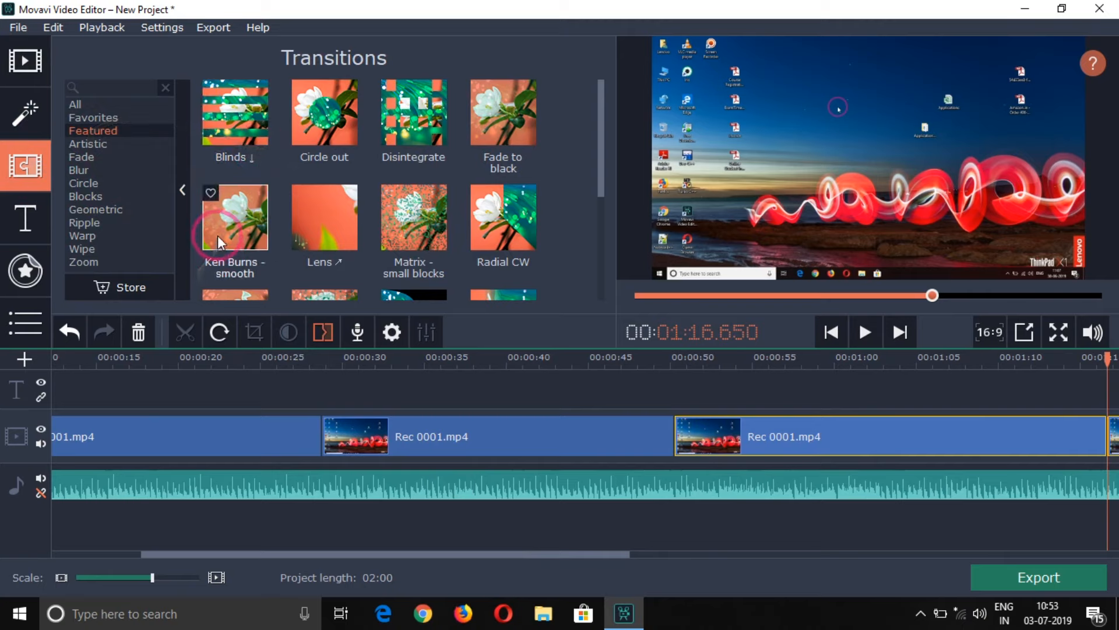
pyautogui.click(347, 220)
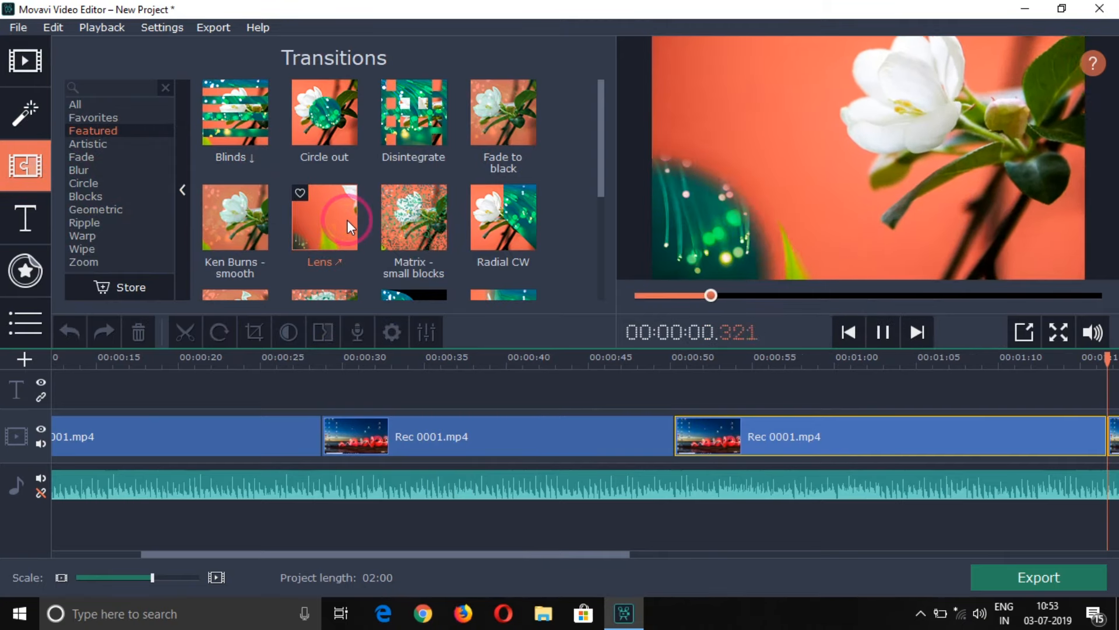
pyautogui.moveTo(300, 236); pyautogui.dragTo(321, 436)
pyautogui.moveTo(341, 231); pyautogui.dragTo(675, 424)
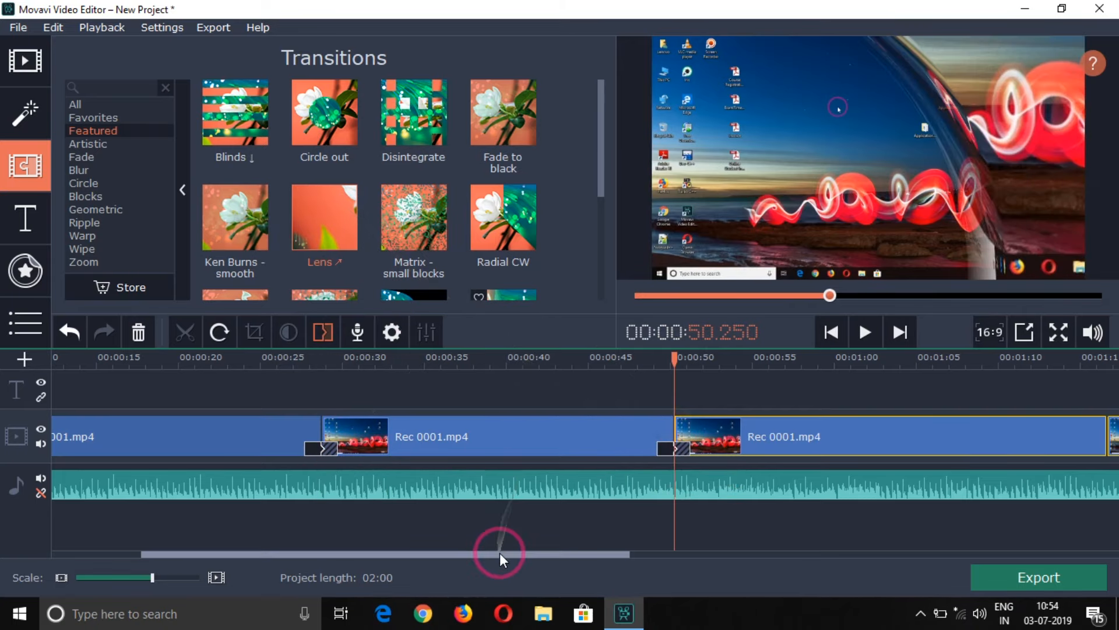
pyautogui.moveTo(499, 553); pyautogui.dragTo(673, 554)
pyautogui.moveTo(342, 225)
pyautogui.mouseDown()
pyautogui.moveTo(717, 438)
pyautogui.moveTo(707, 439)
pyautogui.mouseUp()
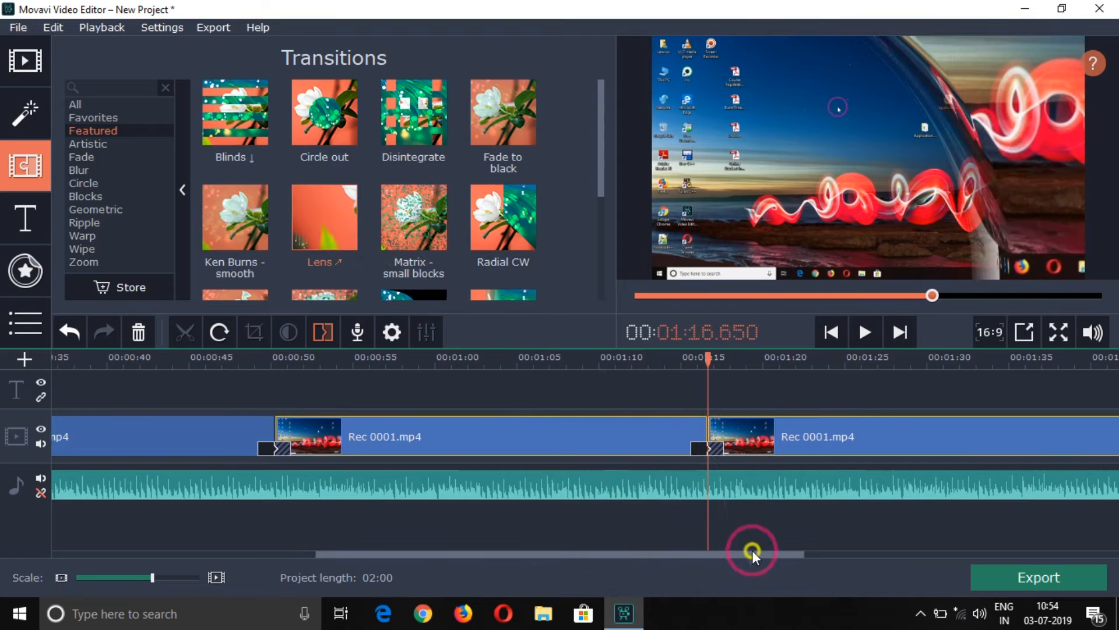
# - Play the project from 1:13.750 to preview the third Lens transition, and pause after it
pyautogui.moveTo(752, 550); pyautogui.dragTo(904, 555)
pyautogui.moveTo(791, 548); pyautogui.dragTo(942, 541)
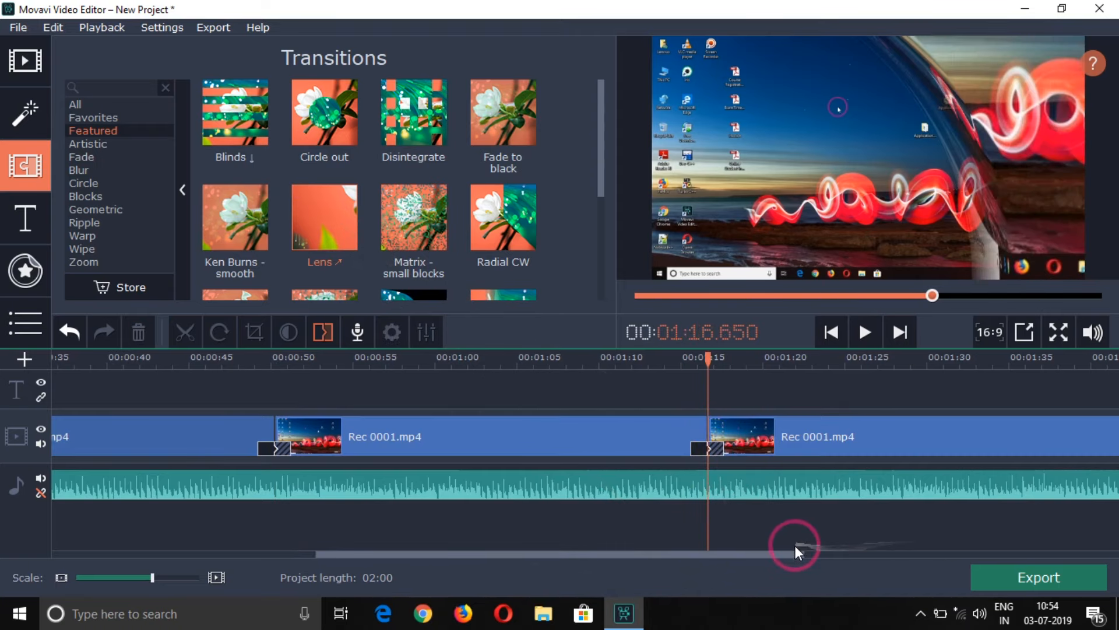
pyautogui.moveTo(795, 550); pyautogui.dragTo(730, 552)
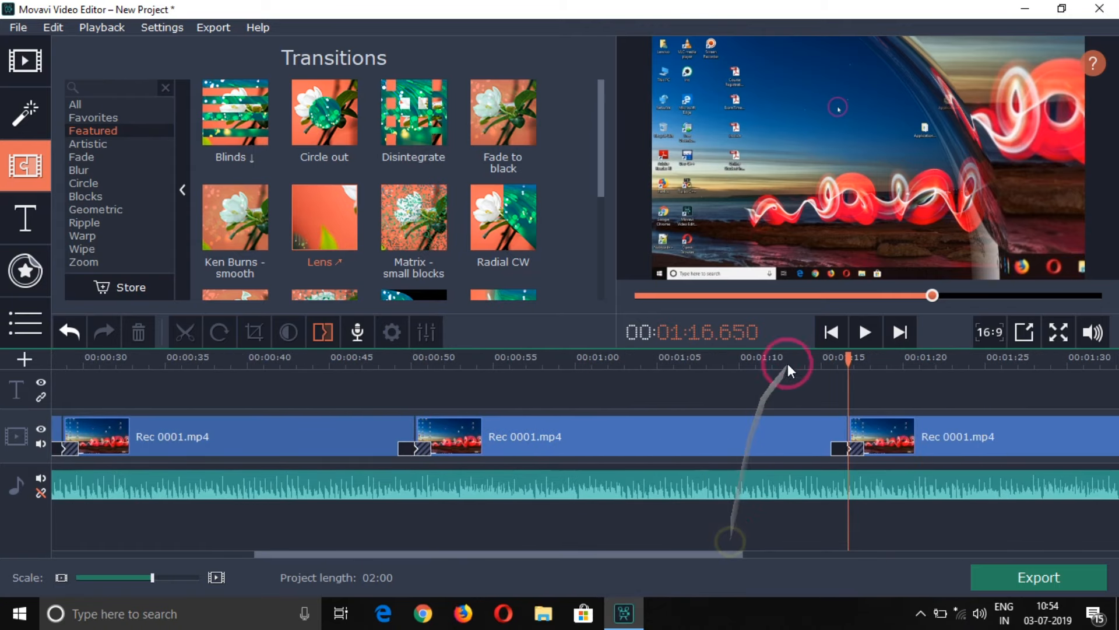
pyautogui.click(800, 357)
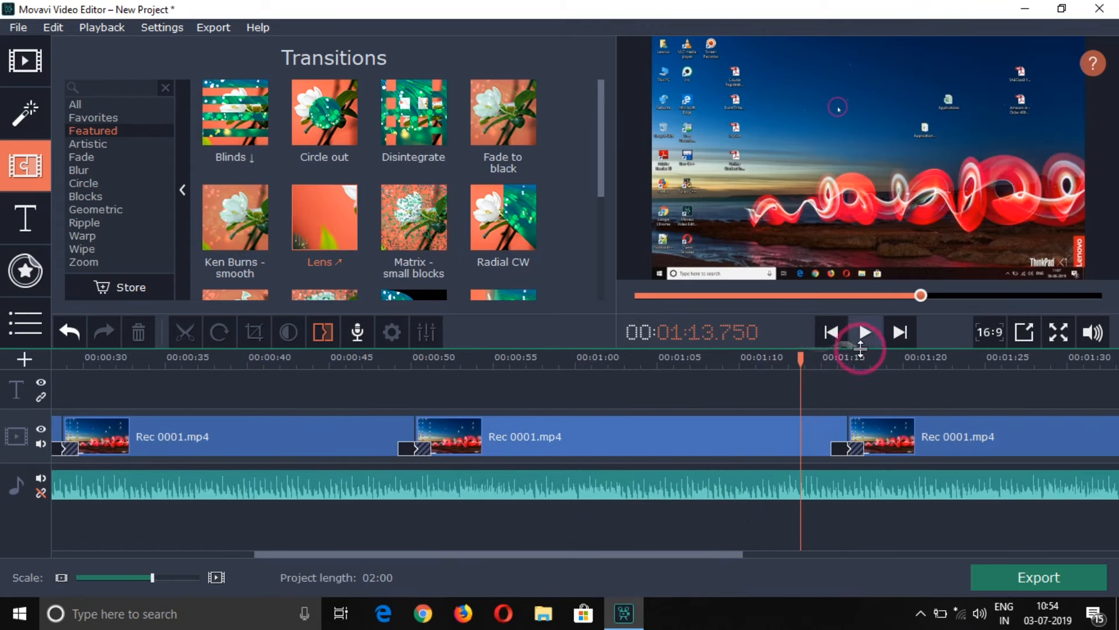
pyautogui.click(866, 333)
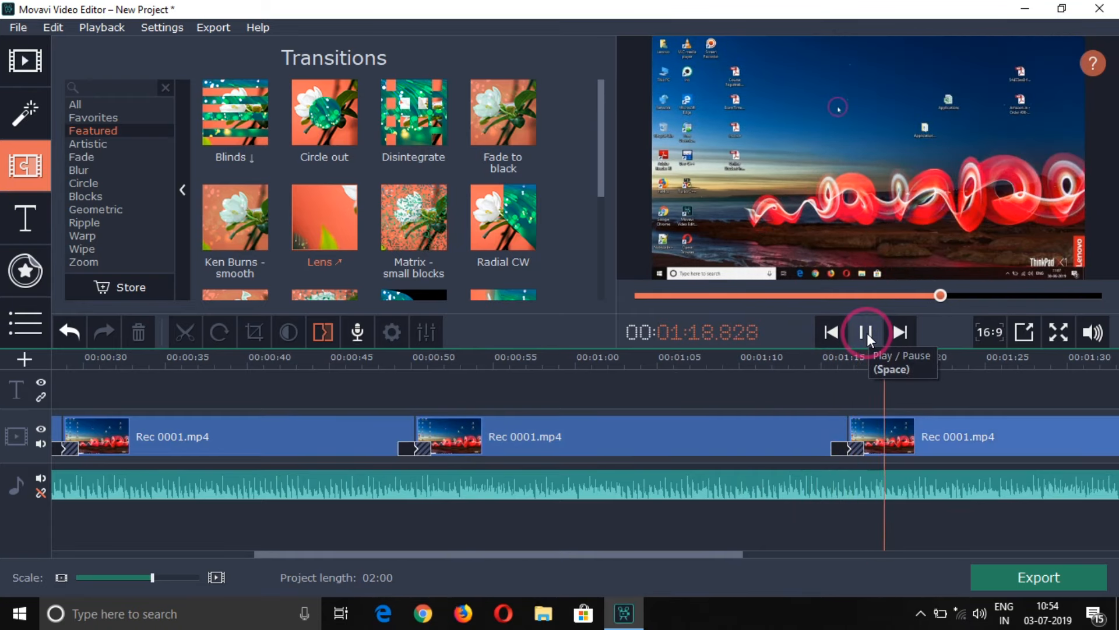
pyautogui.click(867, 333)
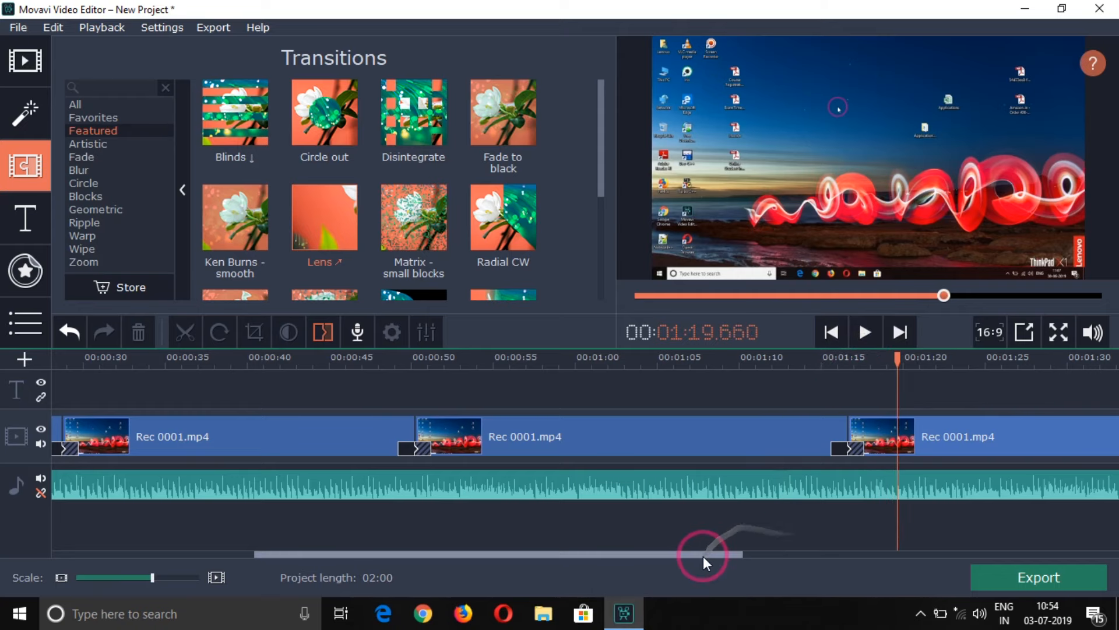
# - Apply the Paper planes filter to the first Rec 0001.mp4 section after the intro
pyautogui.moveTo(703, 556); pyautogui.dragTo(482, 561)
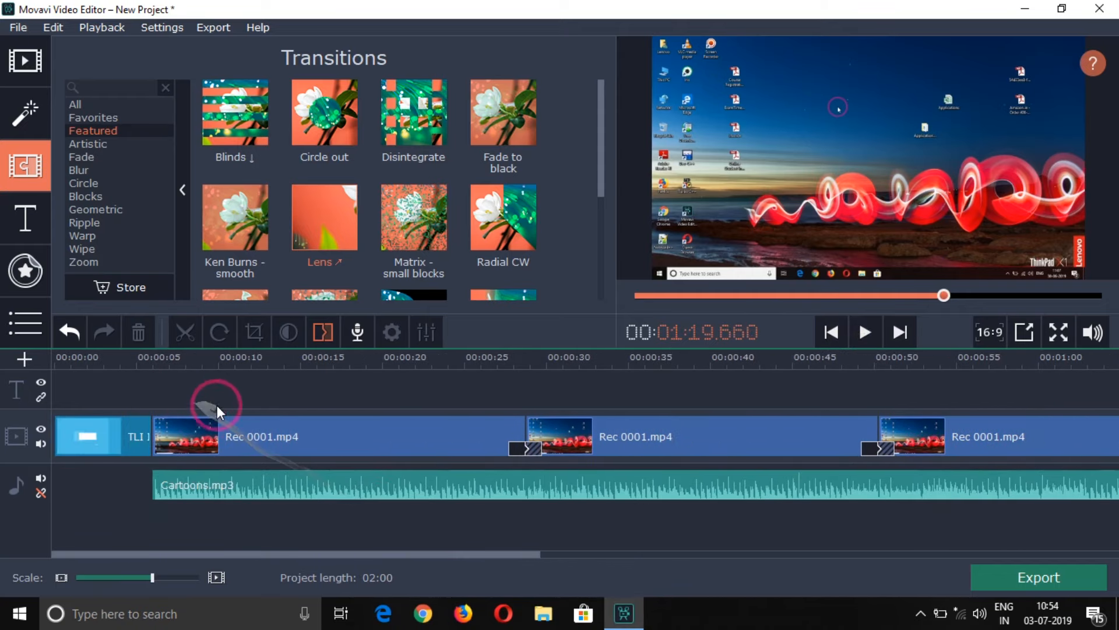
pyautogui.click(606, 153)
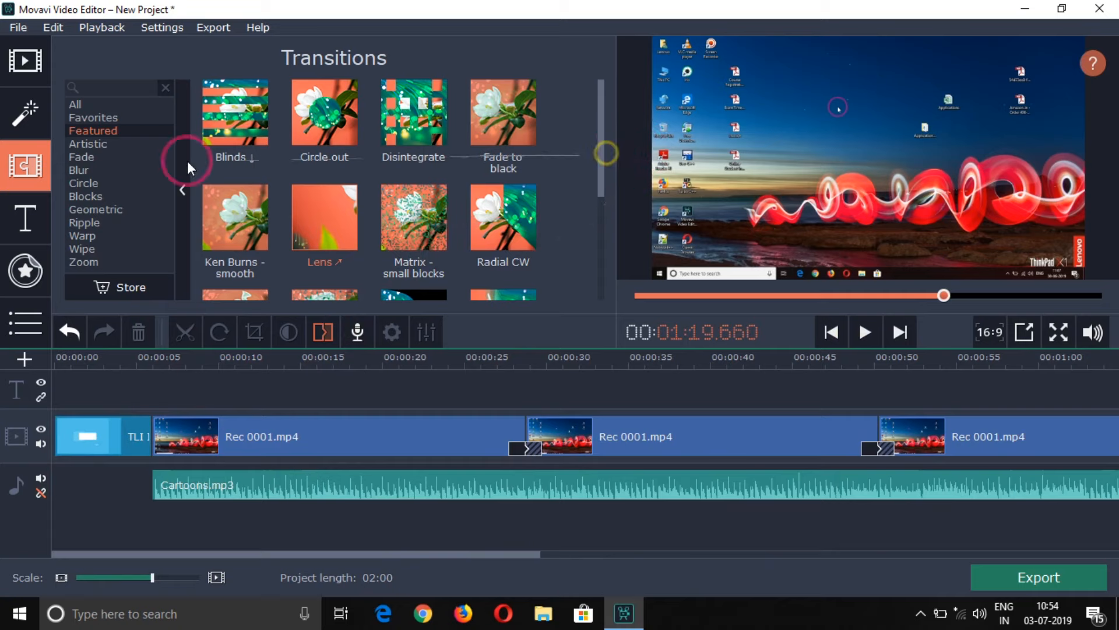
pyautogui.click(28, 60)
pyautogui.click(22, 172)
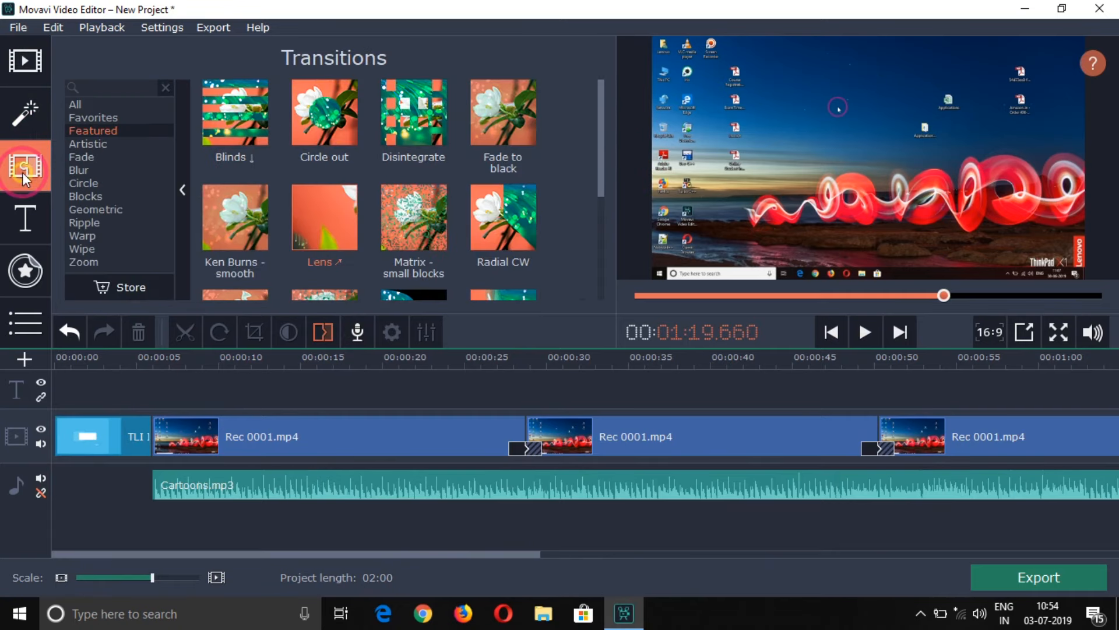
pyautogui.click(38, 108)
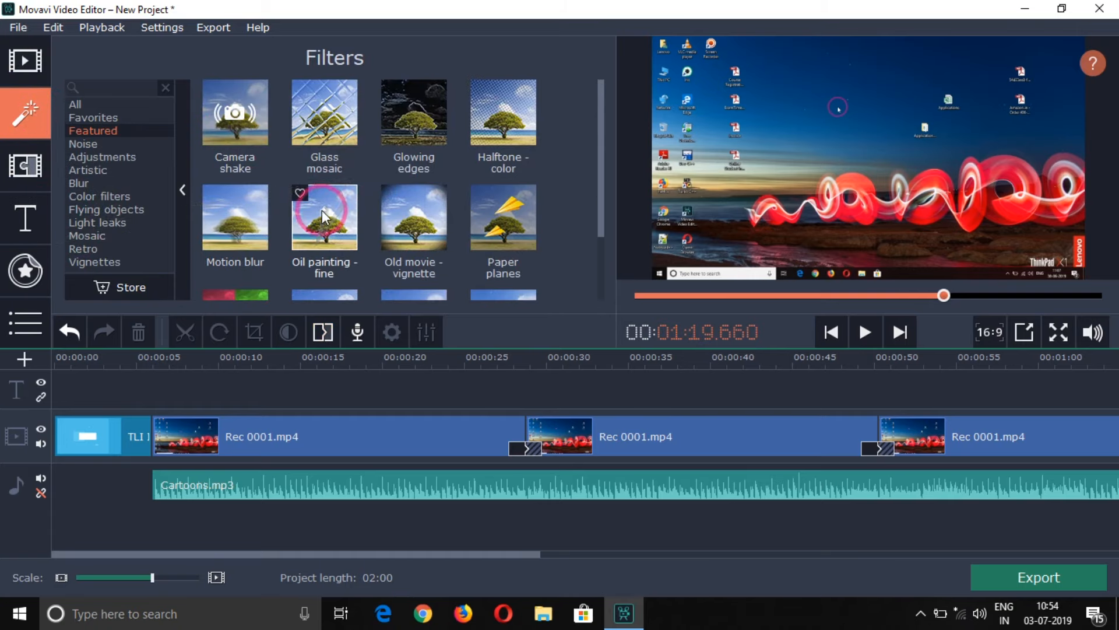
pyautogui.scroll(-1, 323, 211)
pyautogui.scroll(1, 323, 209)
pyautogui.scroll(-1, 493, 231)
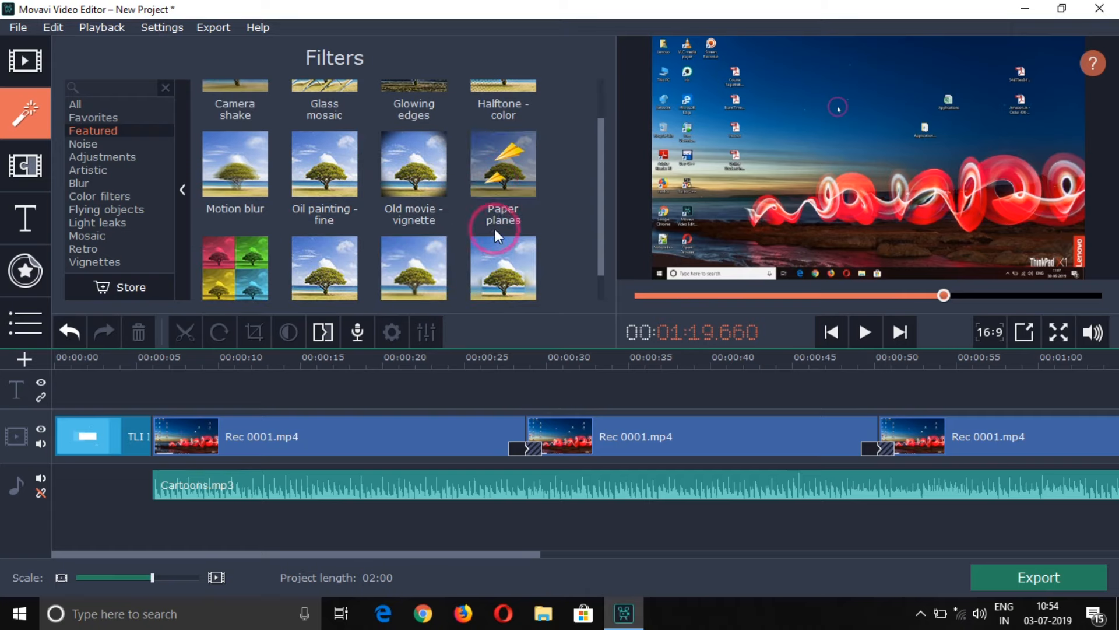
pyautogui.moveTo(501, 186); pyautogui.dragTo(252, 437)
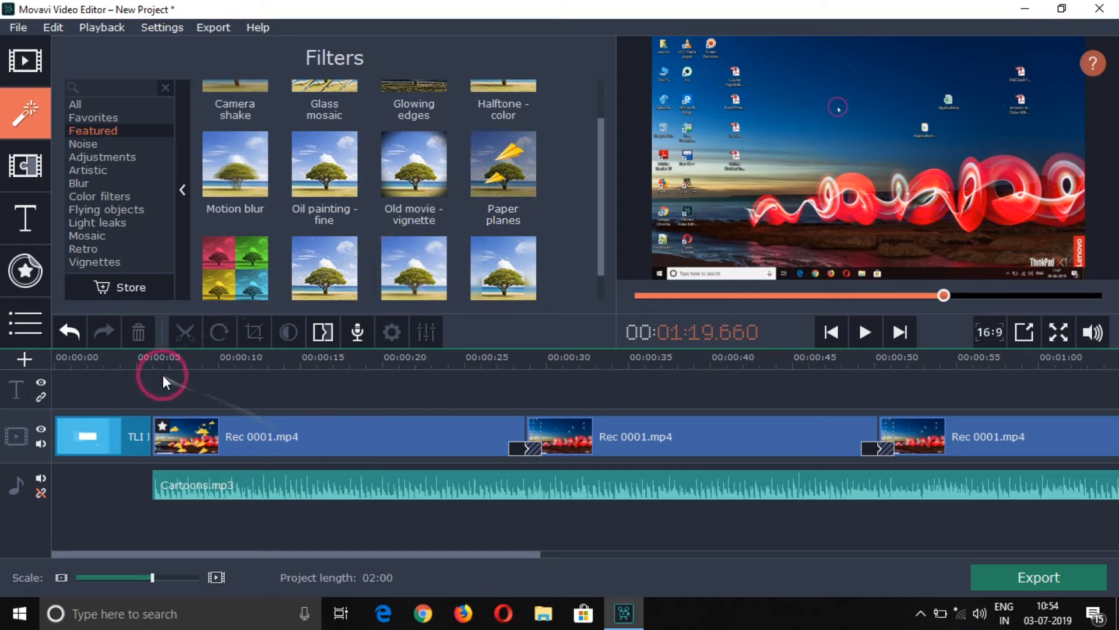
# - Play from just before the first Rec 0001.mp4 section to preview its Paper planes filter, and pause after a few seconds
pyautogui.click(141, 362)
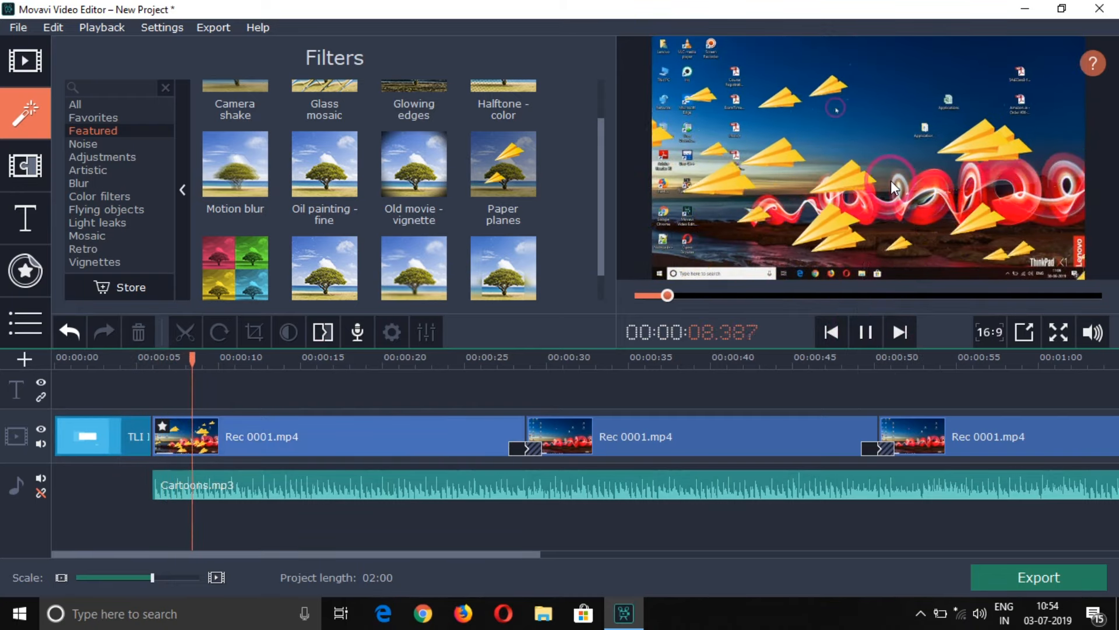
pyautogui.click(863, 331)
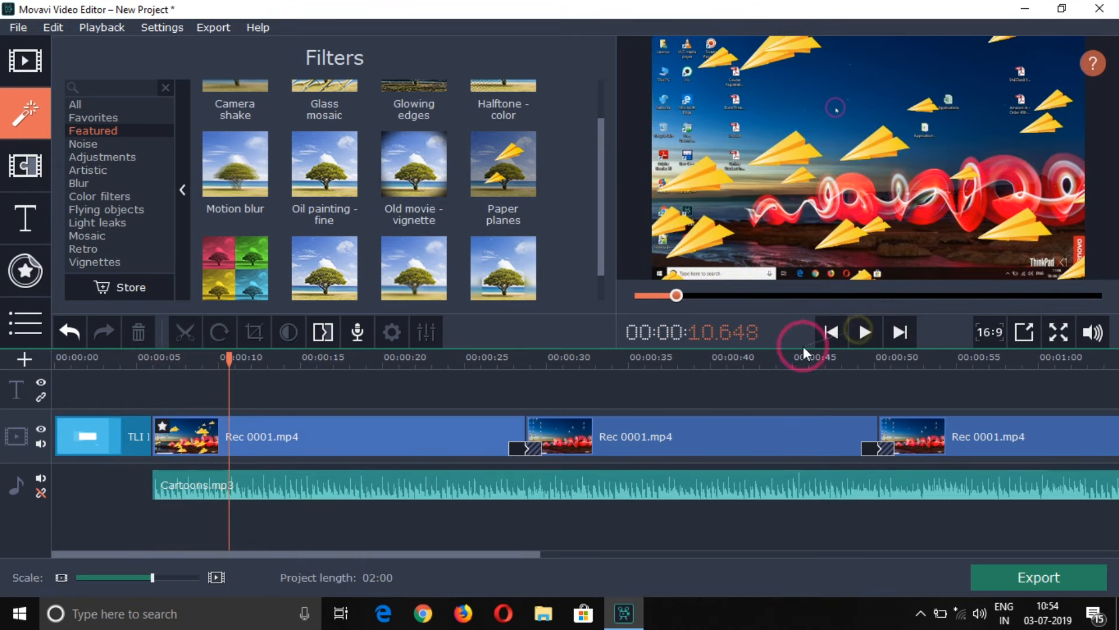
pyautogui.click(30, 163)
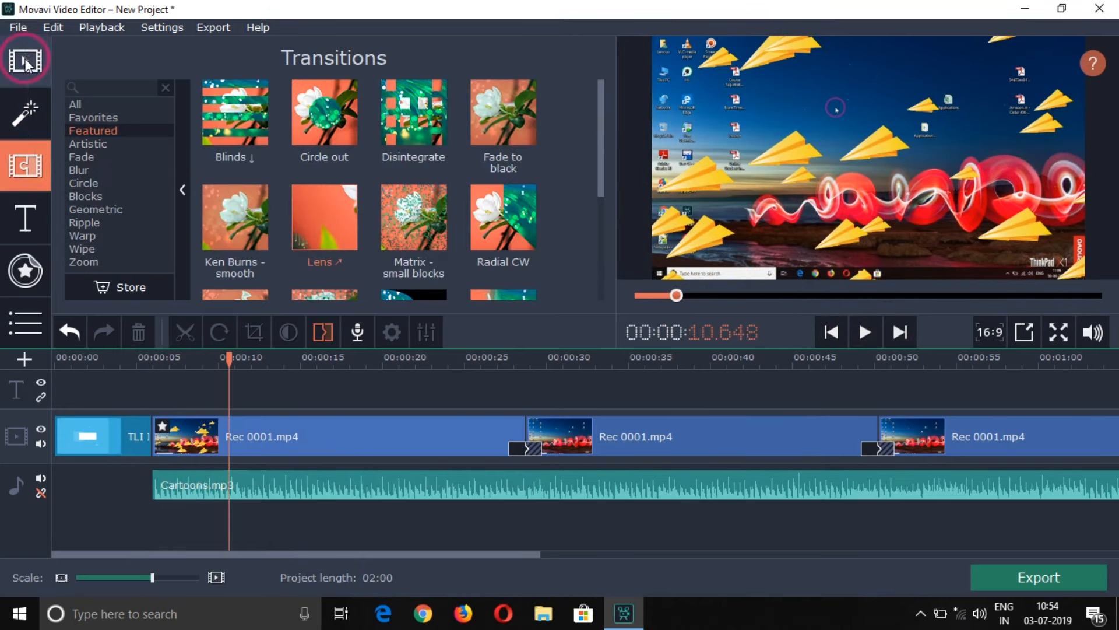
pyautogui.click(25, 59)
# - Preview the Clean contrast title and place it on the title track at 7.500 s
pyautogui.click(38, 225)
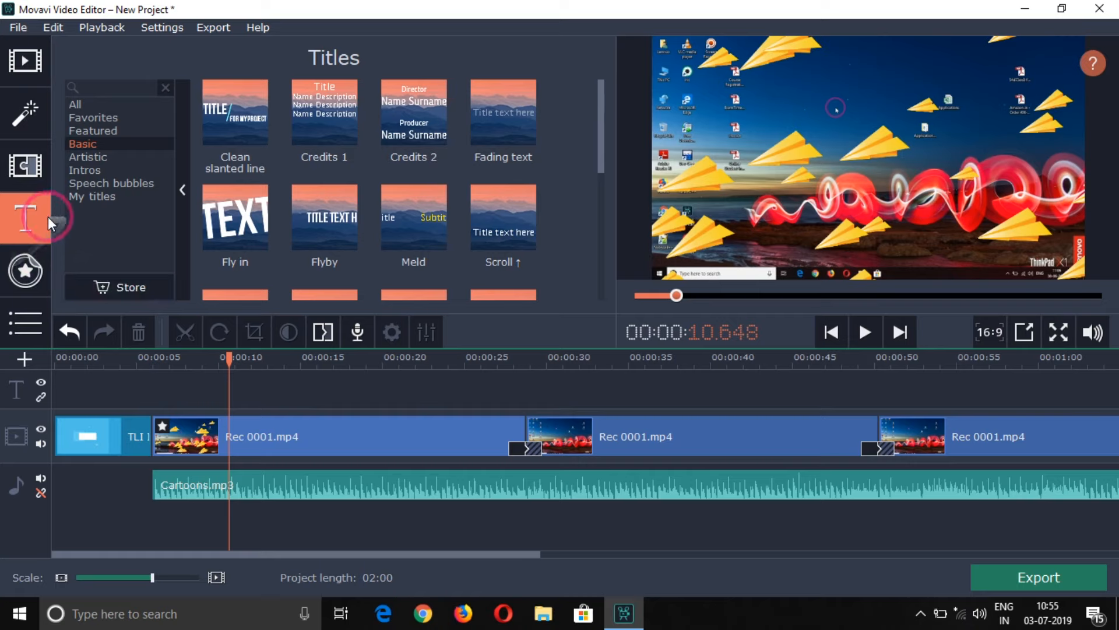
pyautogui.click(88, 109)
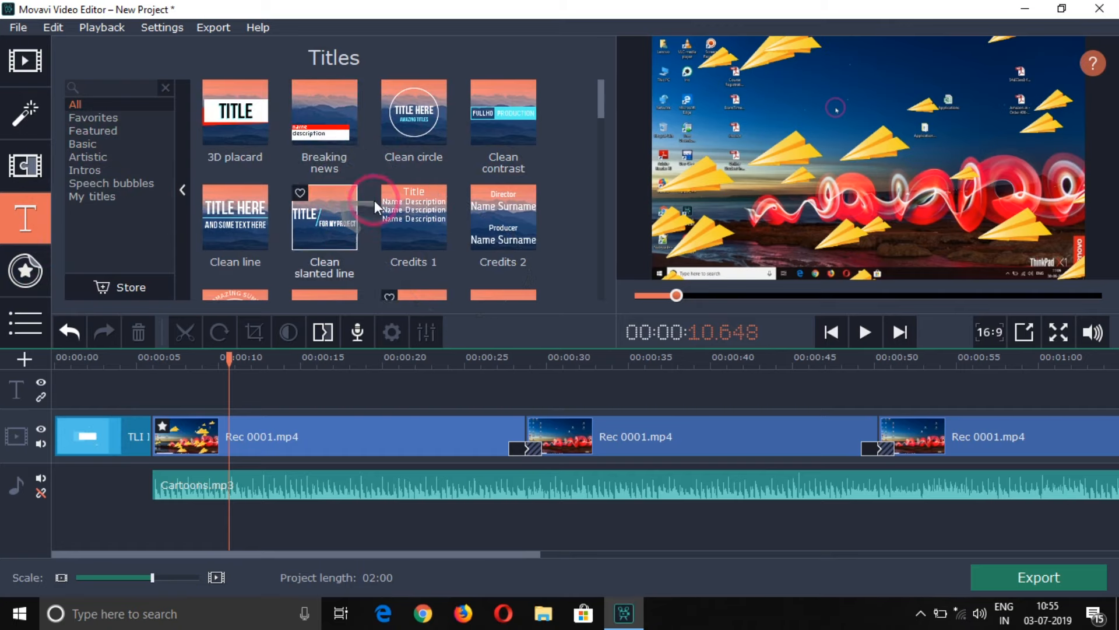
pyautogui.click(518, 105)
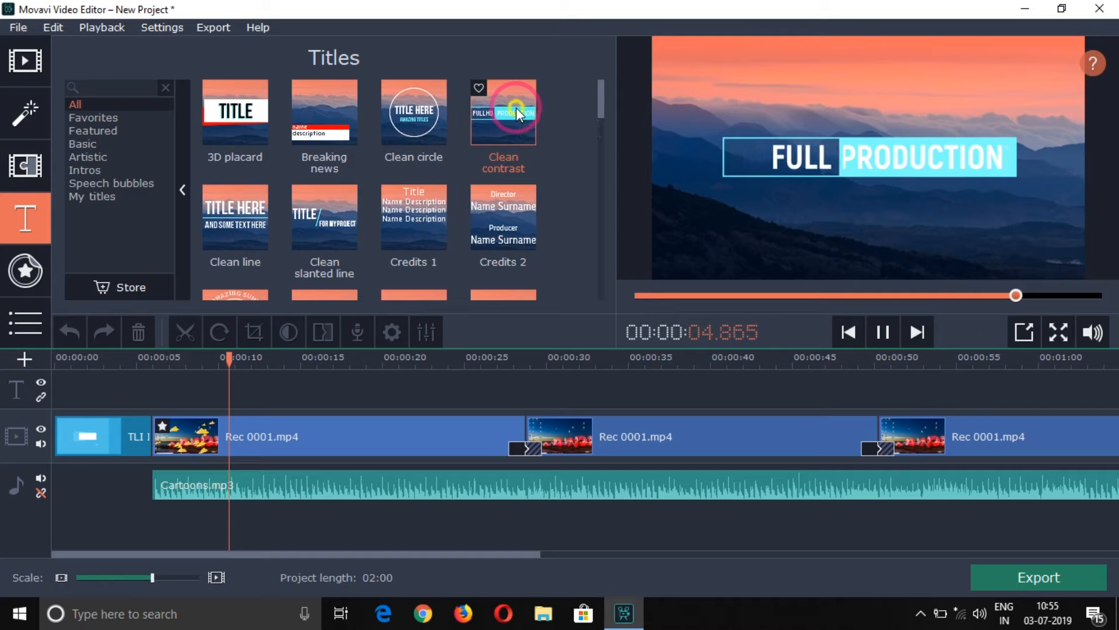
pyautogui.moveTo(516, 108); pyautogui.dragTo(178, 389)
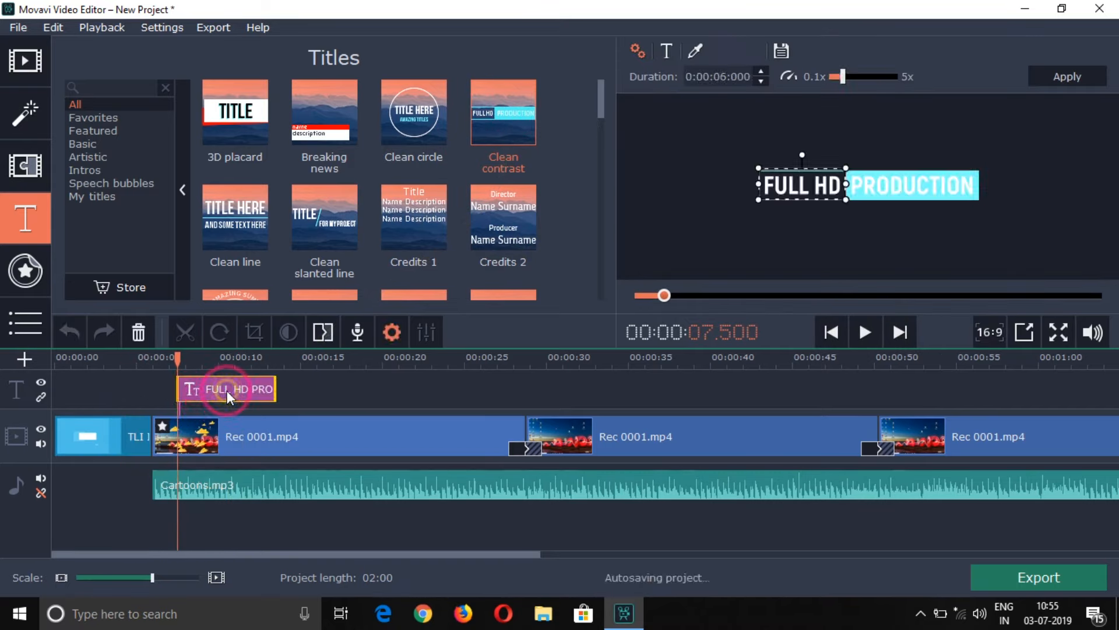
# - Replace the title's "FULL HD" text with "TECH", using the frame at 10.500 s as preview
pyautogui.click(227, 391)
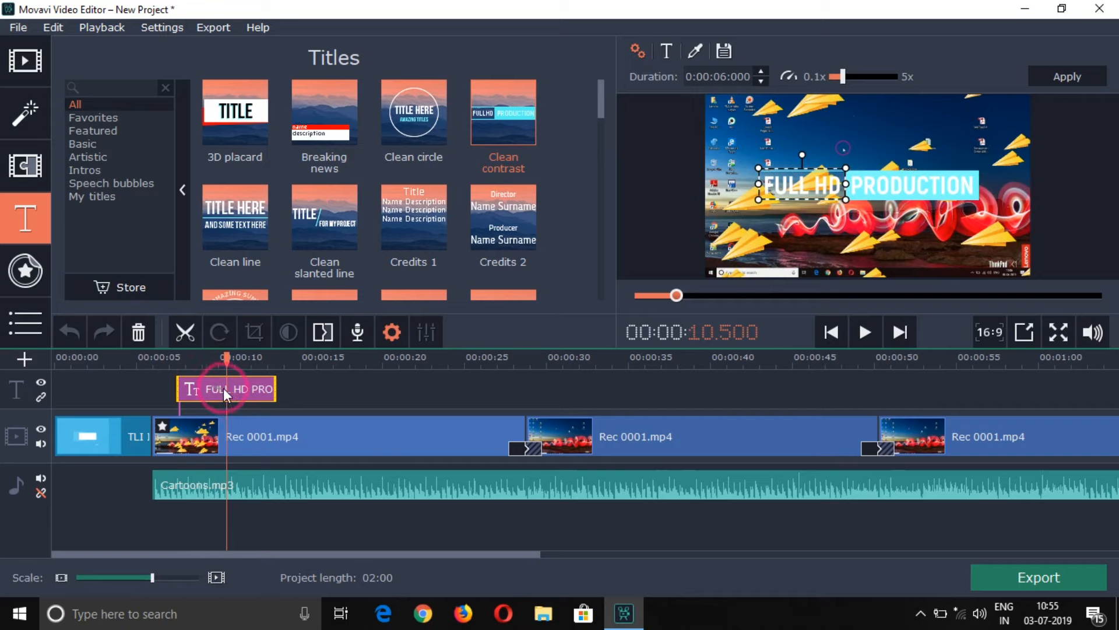
pyautogui.doubleClick(834, 186)
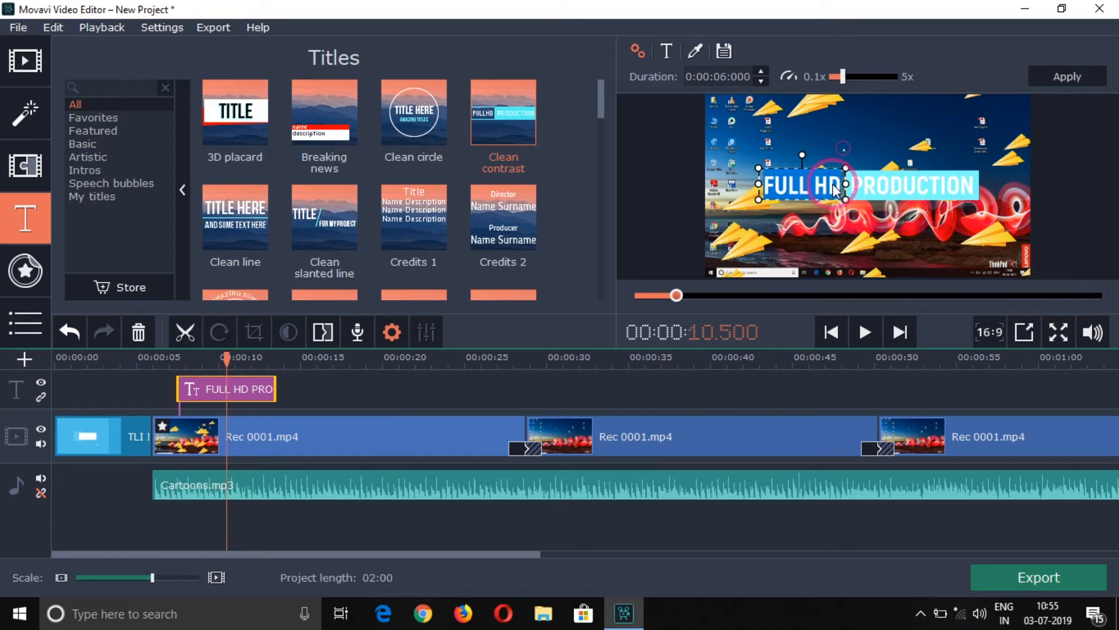
pyautogui.press('Delete')
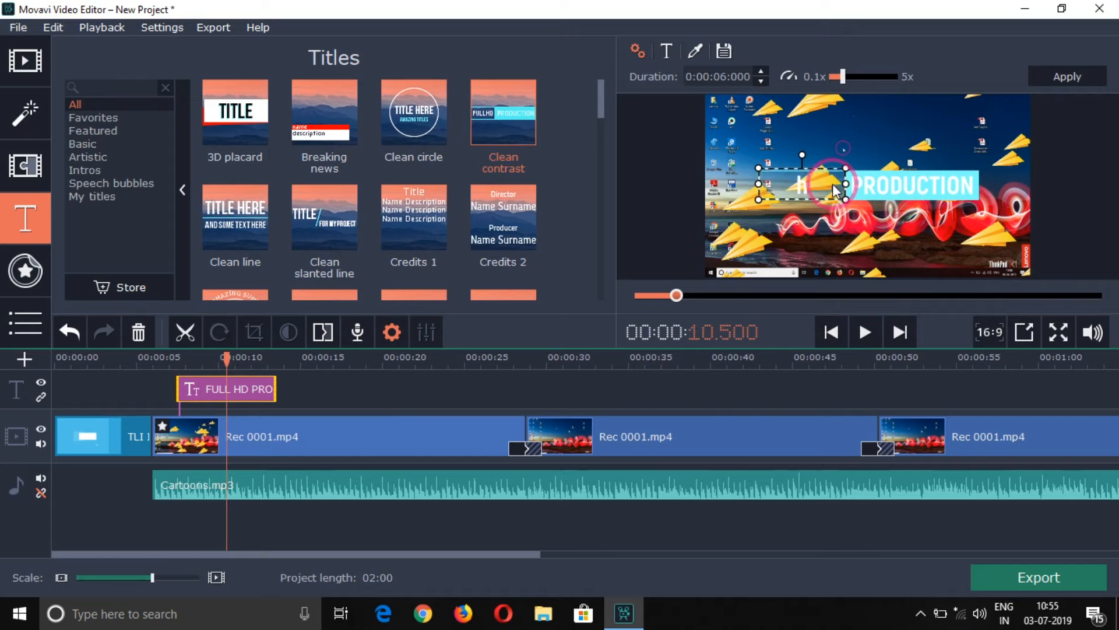
pyautogui.write('heyTech')
pyautogui.press('BackSpace')
pyautogui.press('BackSpace')
pyautogui.write('Tech')
# - Replace the title's "PRODUCTION" text with "LOGGED IN"
pyautogui.click(888, 188)
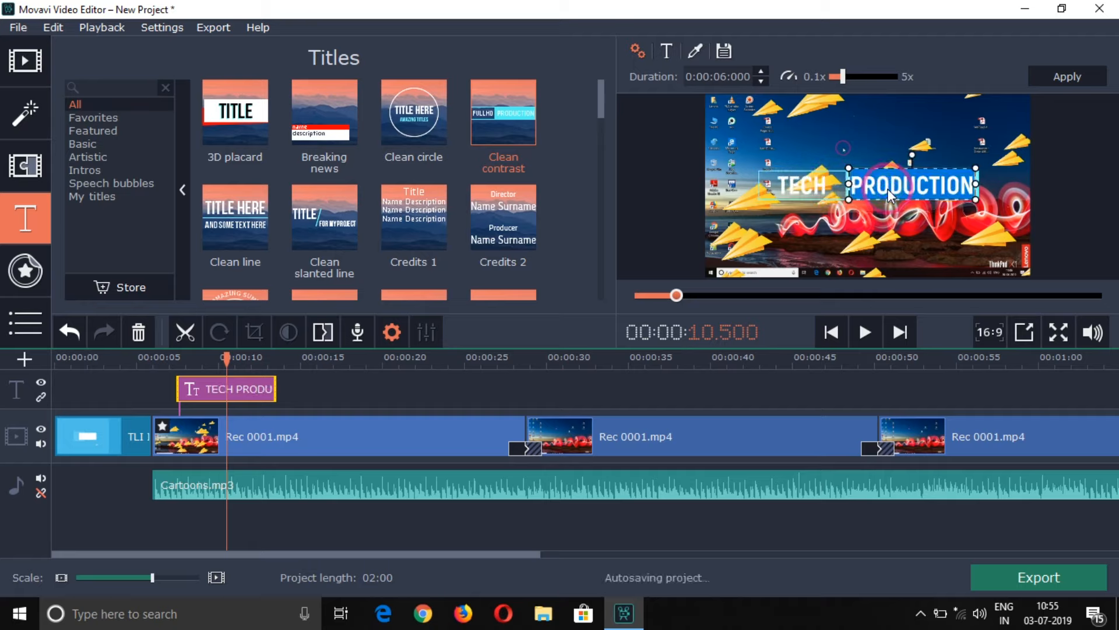
pyautogui.doubleClick(888, 189)
pyautogui.write('Logge')
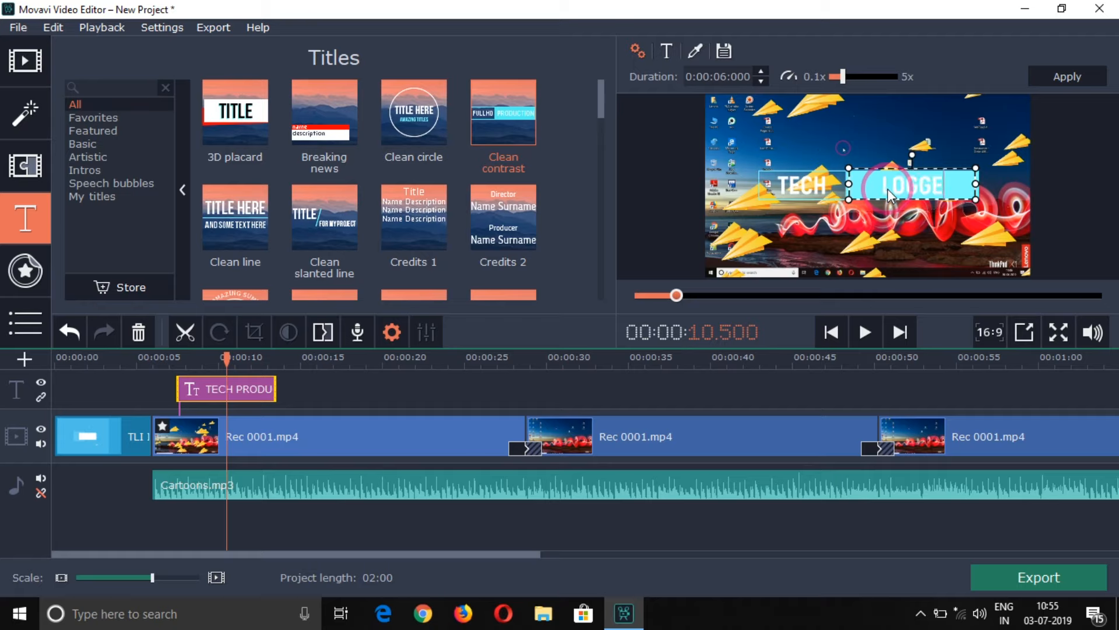
pyautogui.write('d in')
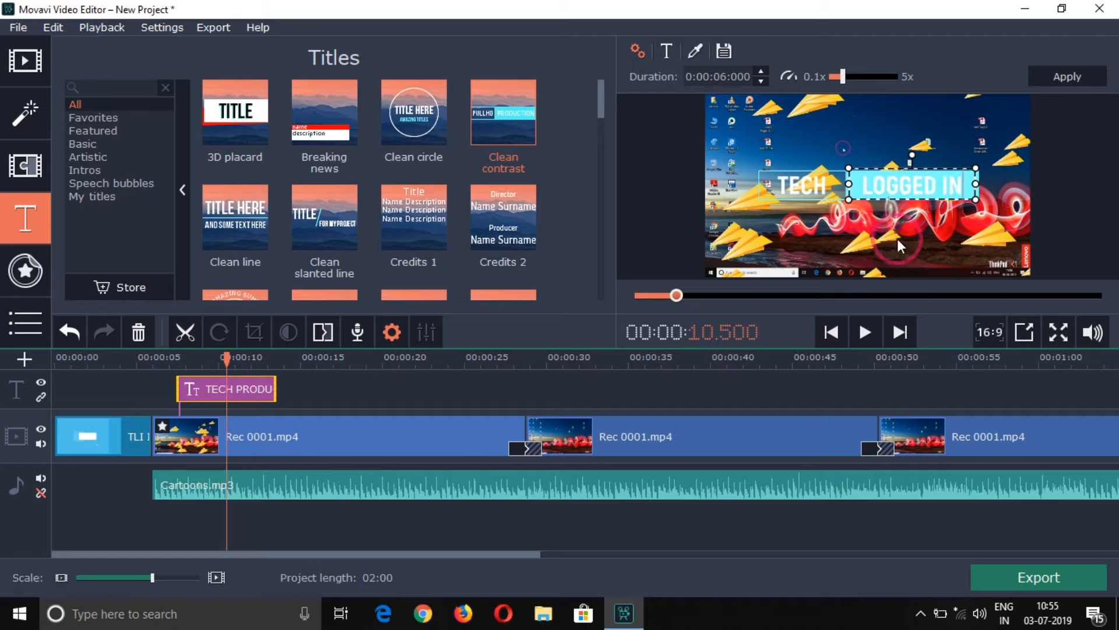
pyautogui.click(897, 239)
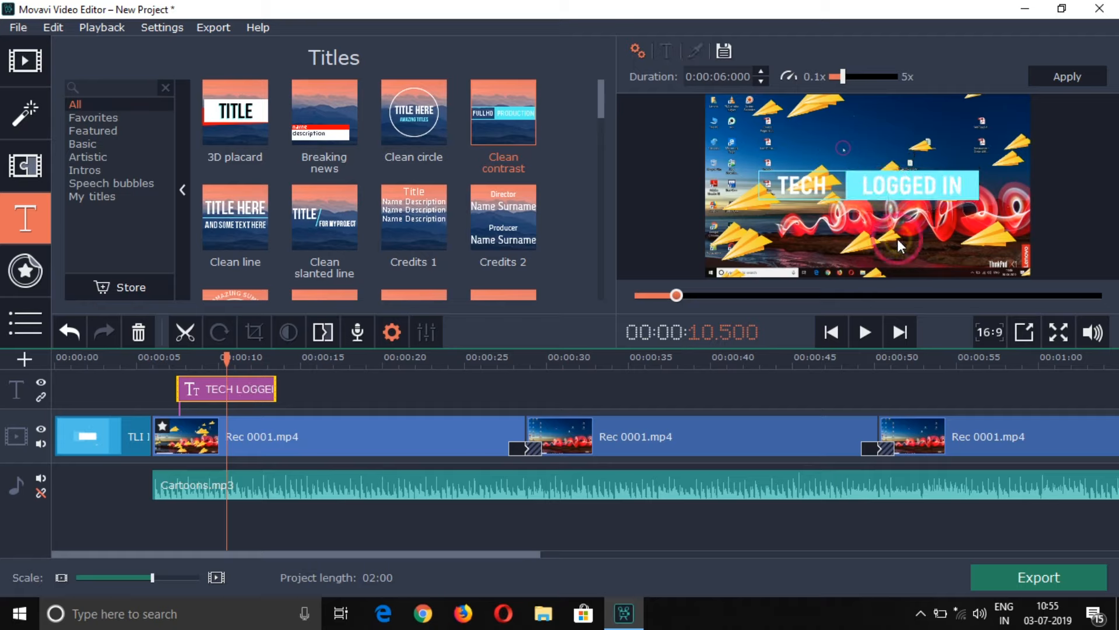
# - Show the font properties of the title's "TECH" text and set its text colour to black
pyautogui.click(802, 199)
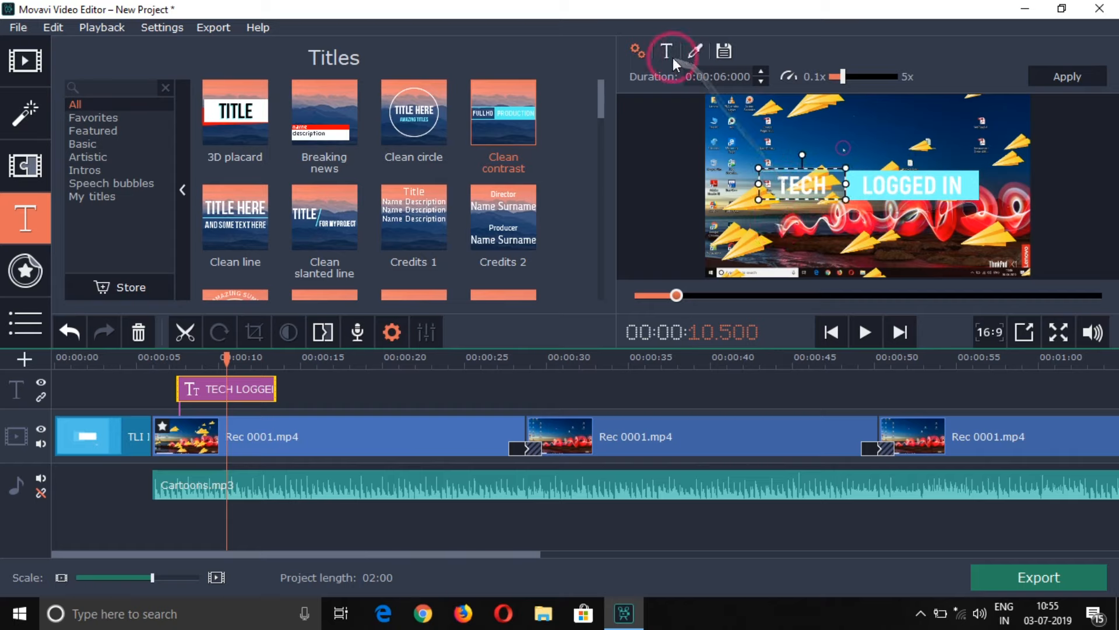
pyautogui.click(671, 57)
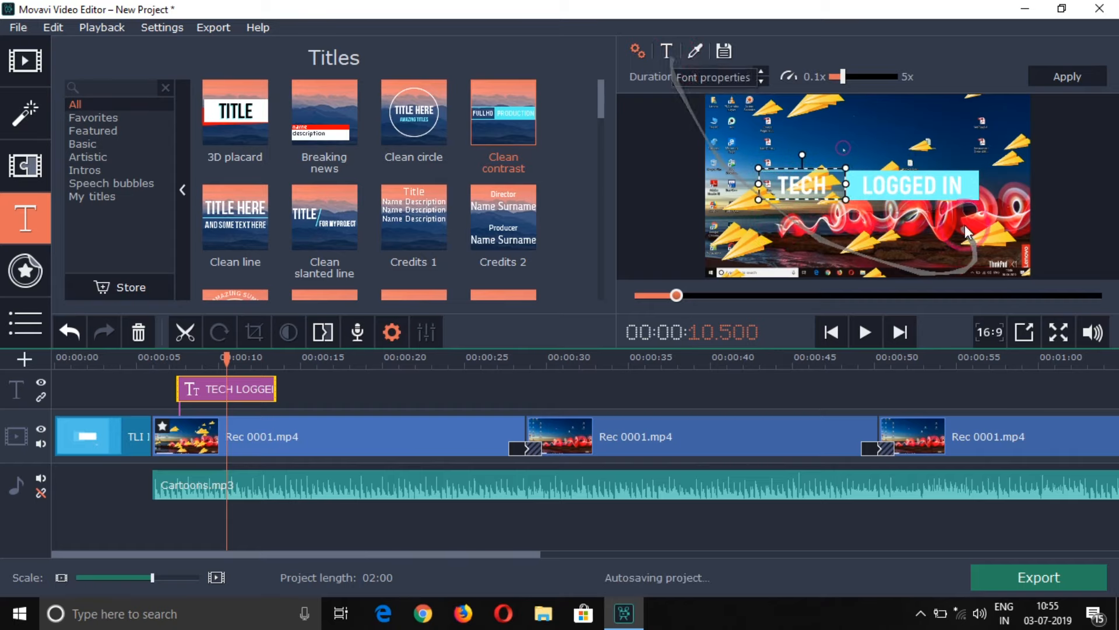
pyautogui.click(786, 181)
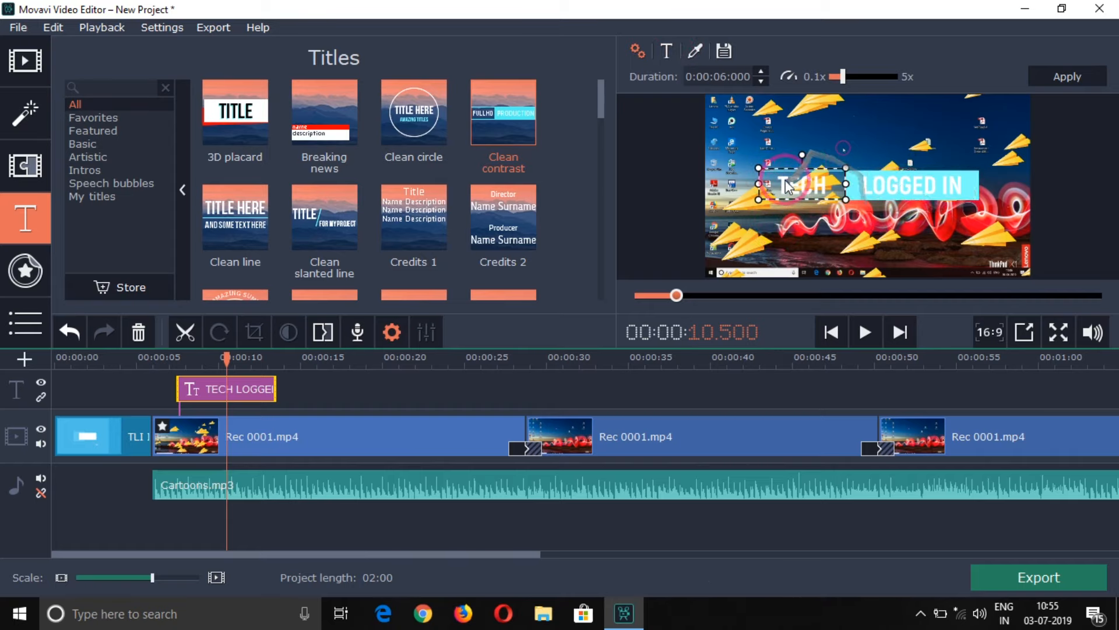
pyautogui.click(666, 53)
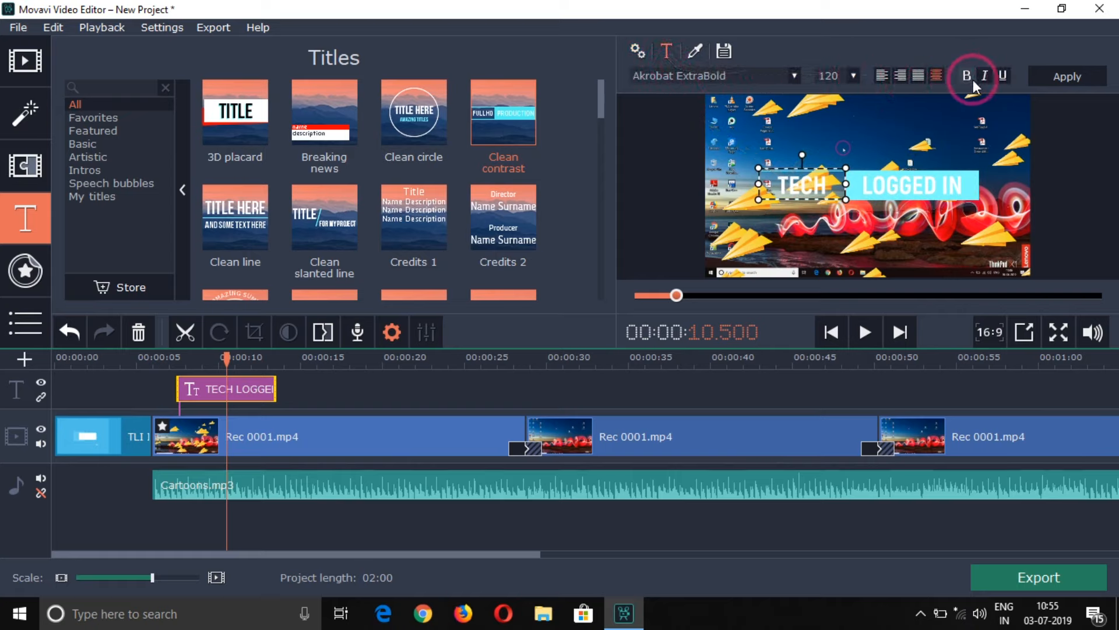
pyautogui.click(698, 46)
pyautogui.click(957, 188)
pyautogui.click(794, 185)
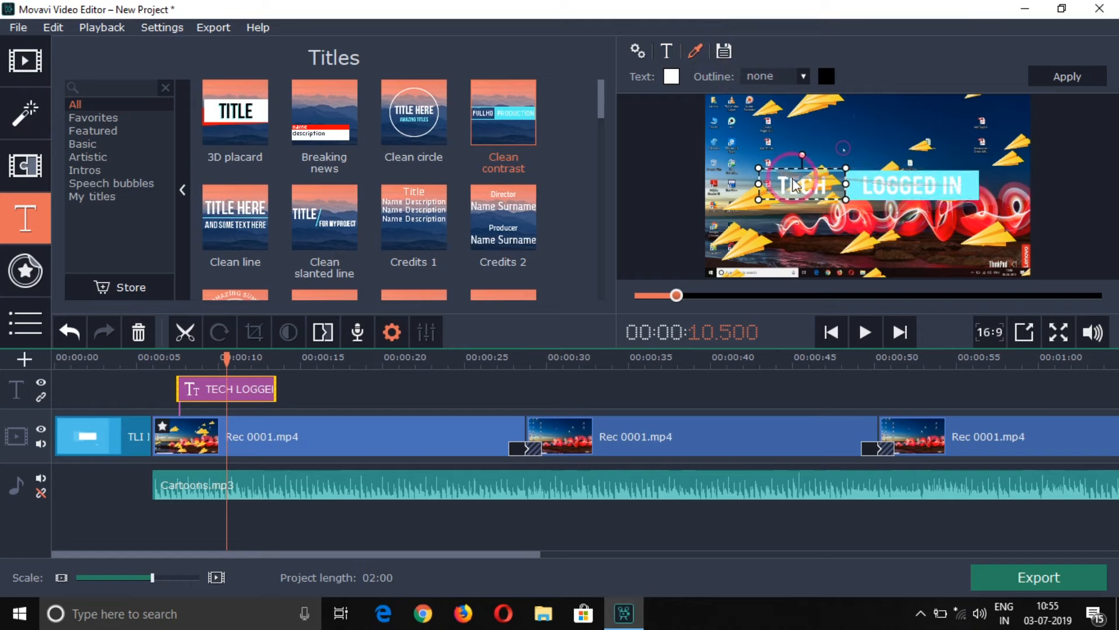
pyautogui.click(676, 72)
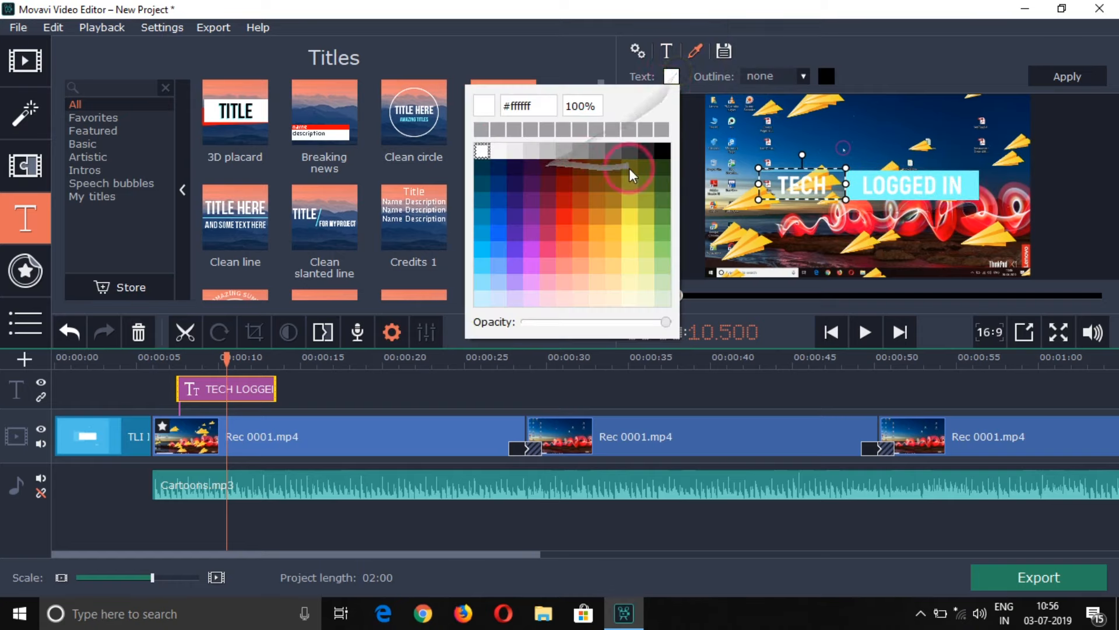
pyautogui.click(662, 150)
# - Set the title's "LOGGED IN" text colour to black (#000000) and apply the title changes
pyautogui.click(907, 199)
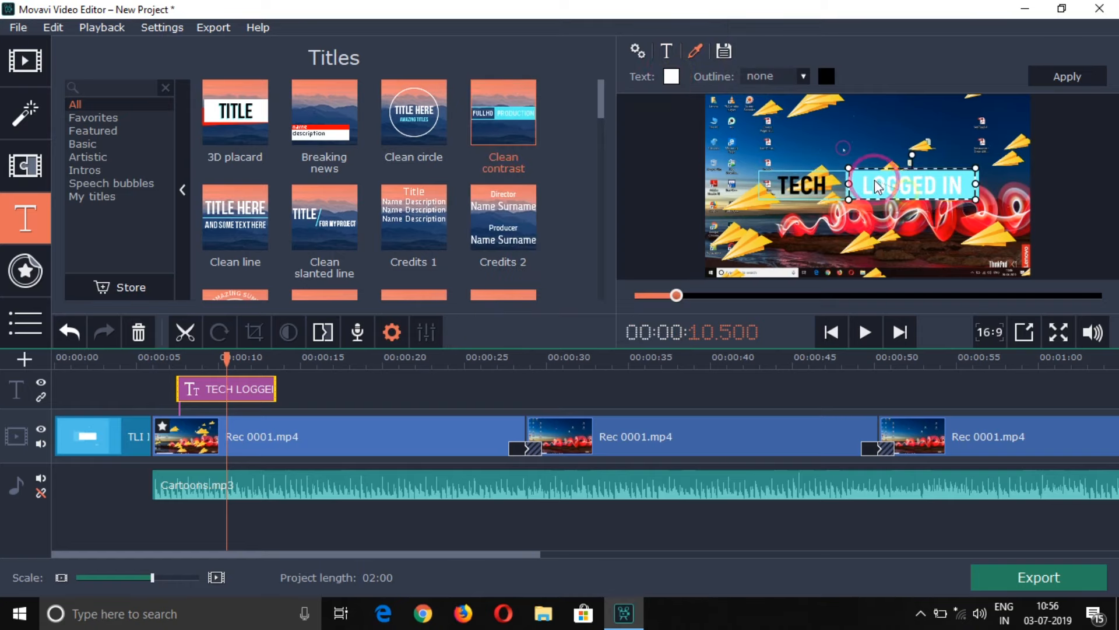
pyautogui.click(671, 74)
pyautogui.click(662, 153)
pyautogui.click(890, 123)
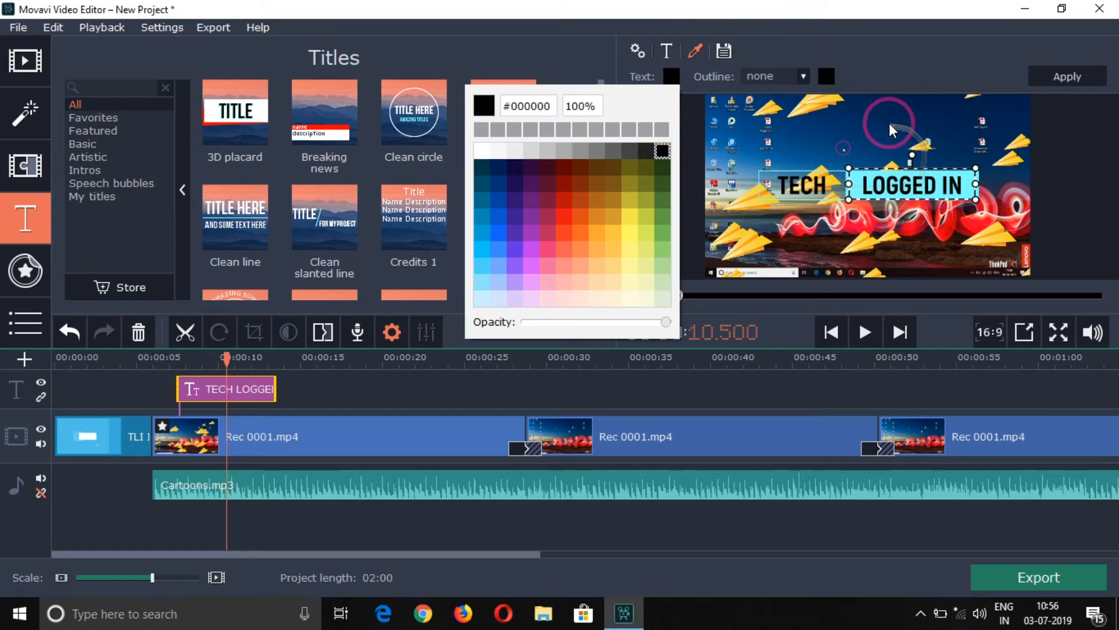
pyautogui.click(827, 92)
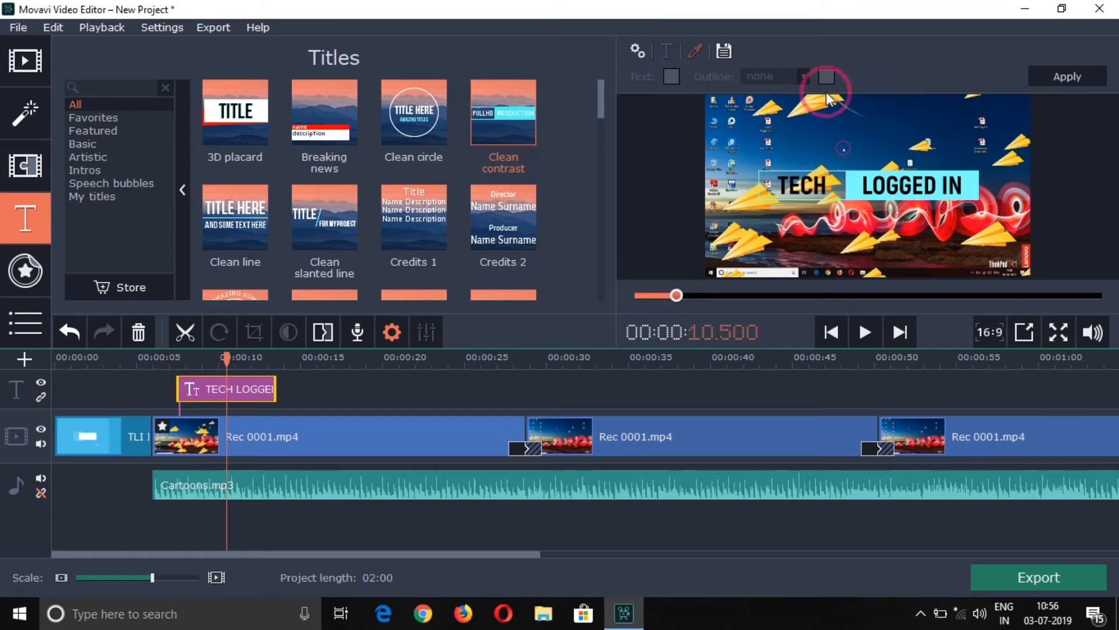
pyautogui.click(1066, 77)
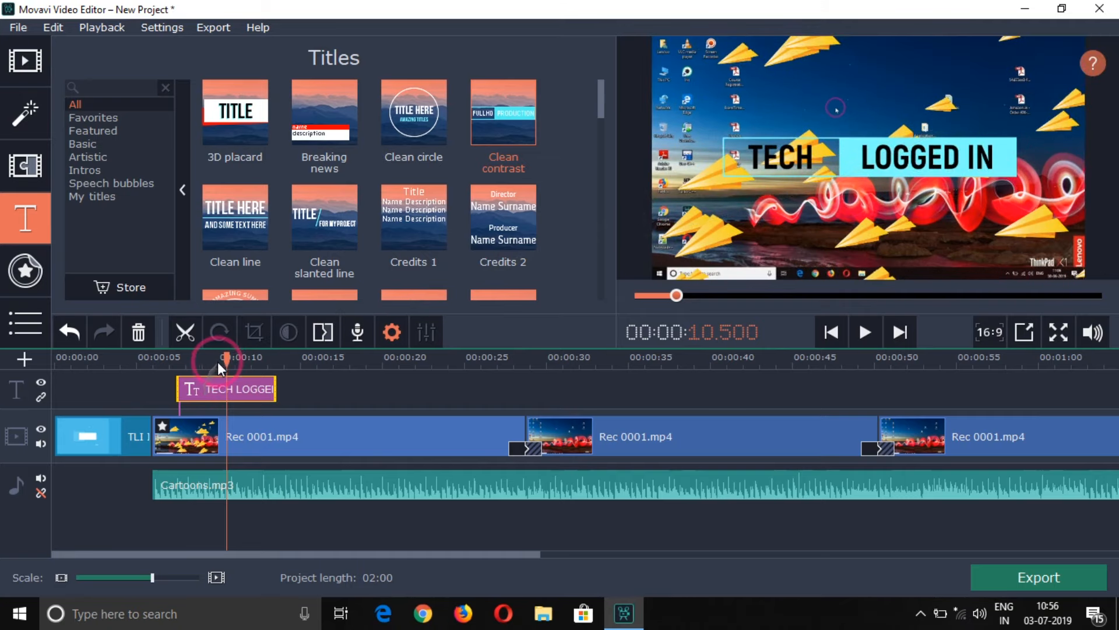
# - Play the project from 4.950 s to preview the recoloured title, and pause as the title ends
pyautogui.moveTo(226, 357); pyautogui.dragTo(135, 358)
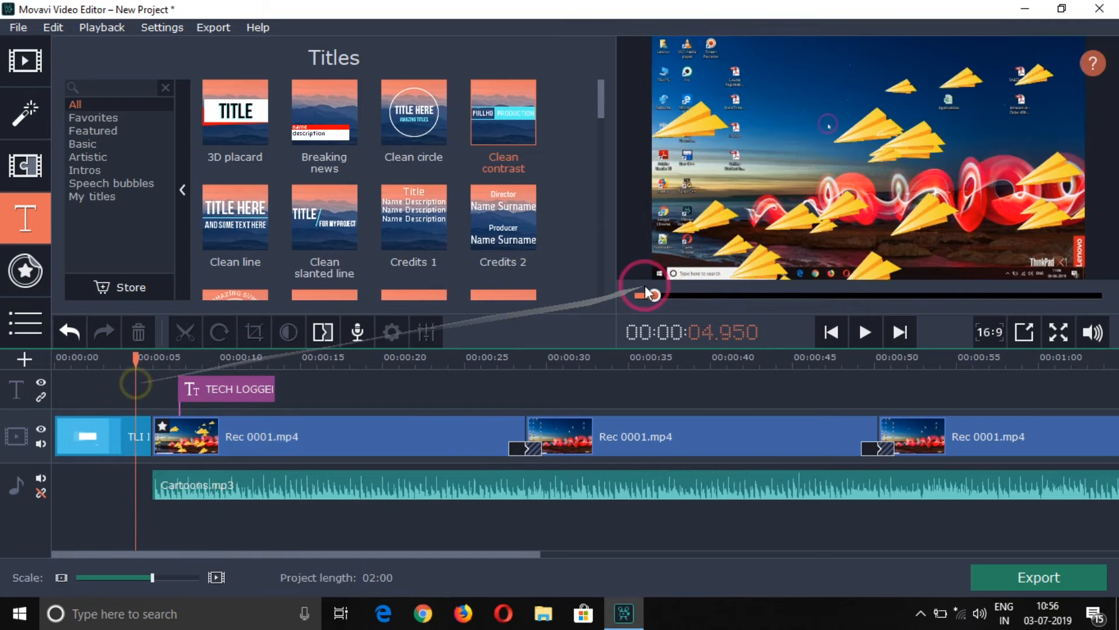
pyautogui.click(865, 332)
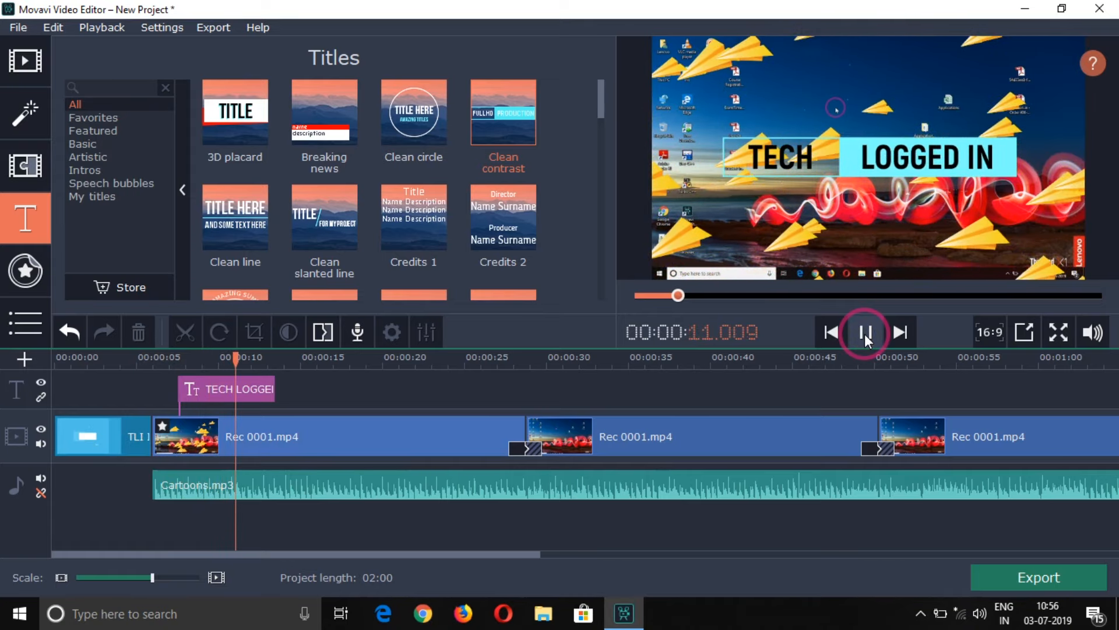
pyautogui.click(867, 329)
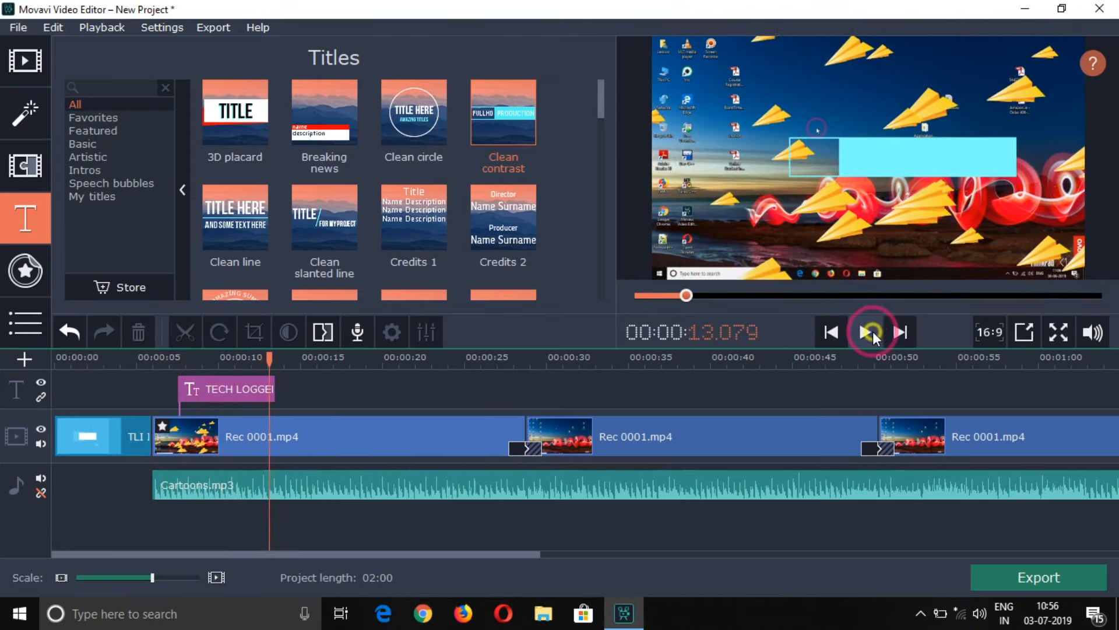
# - Return to the import media library and save the project
pyautogui.click(39, 61)
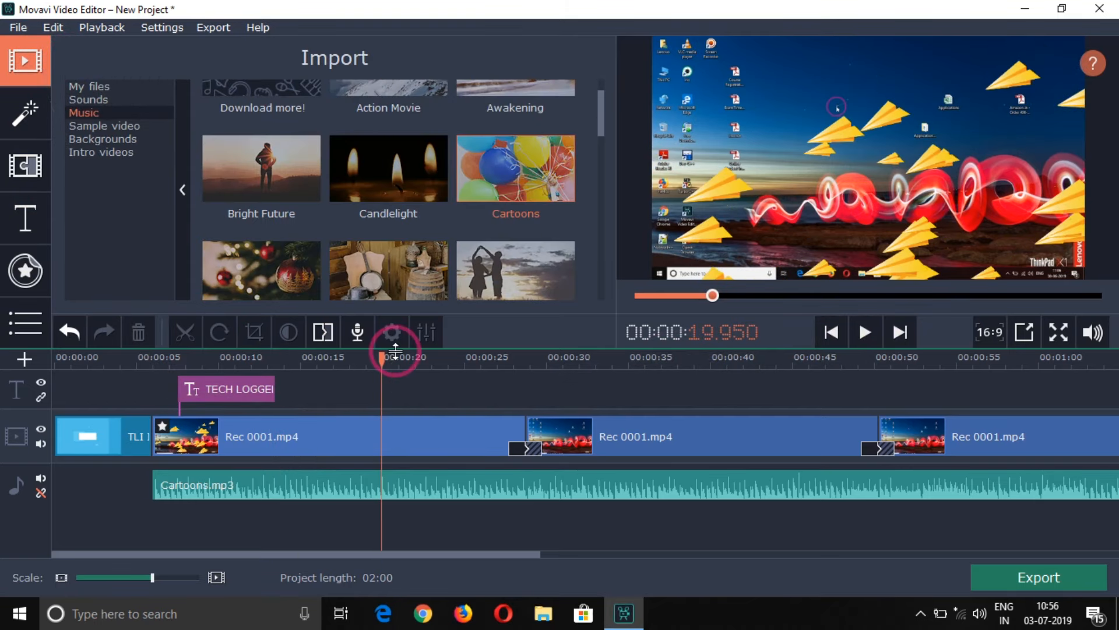
pyautogui.hotkey('ctrl', 's')
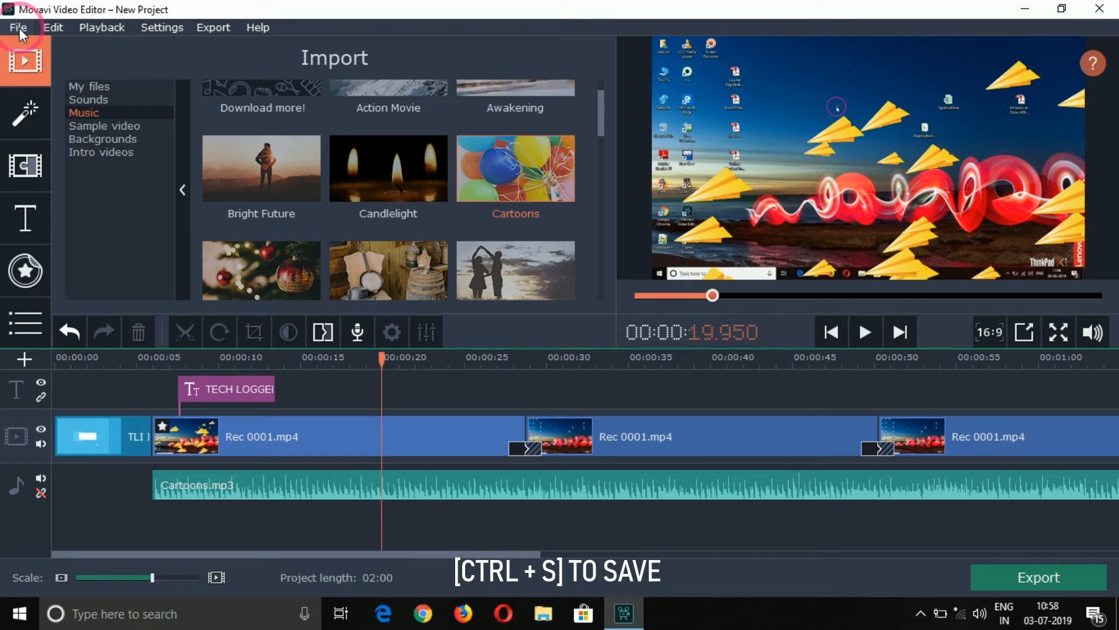
pyautogui.click(19, 28)
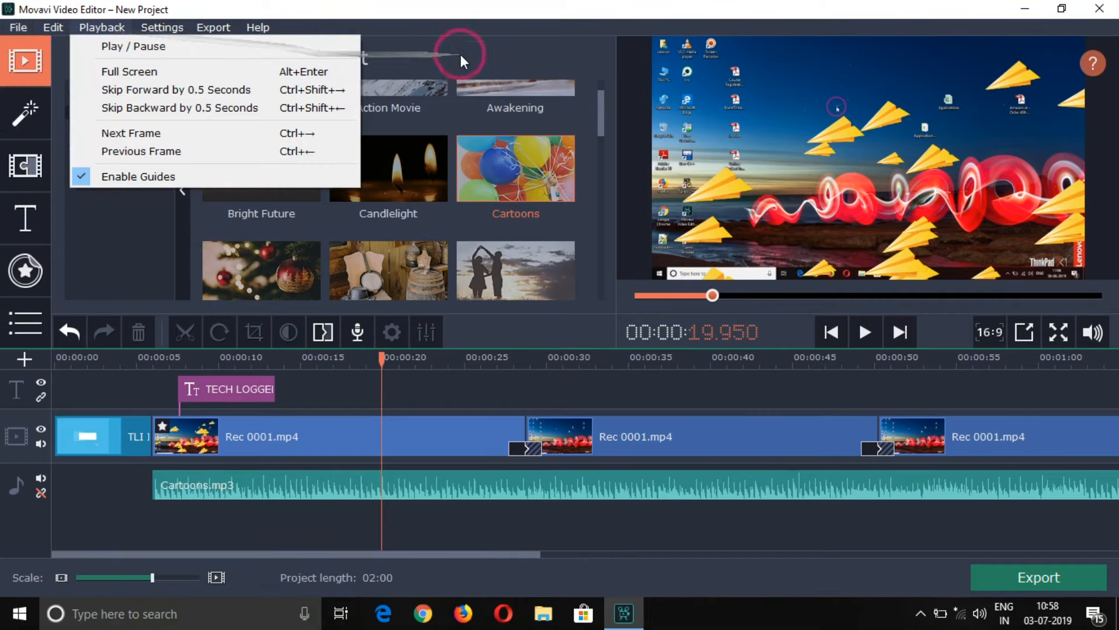
pyautogui.click(477, 48)
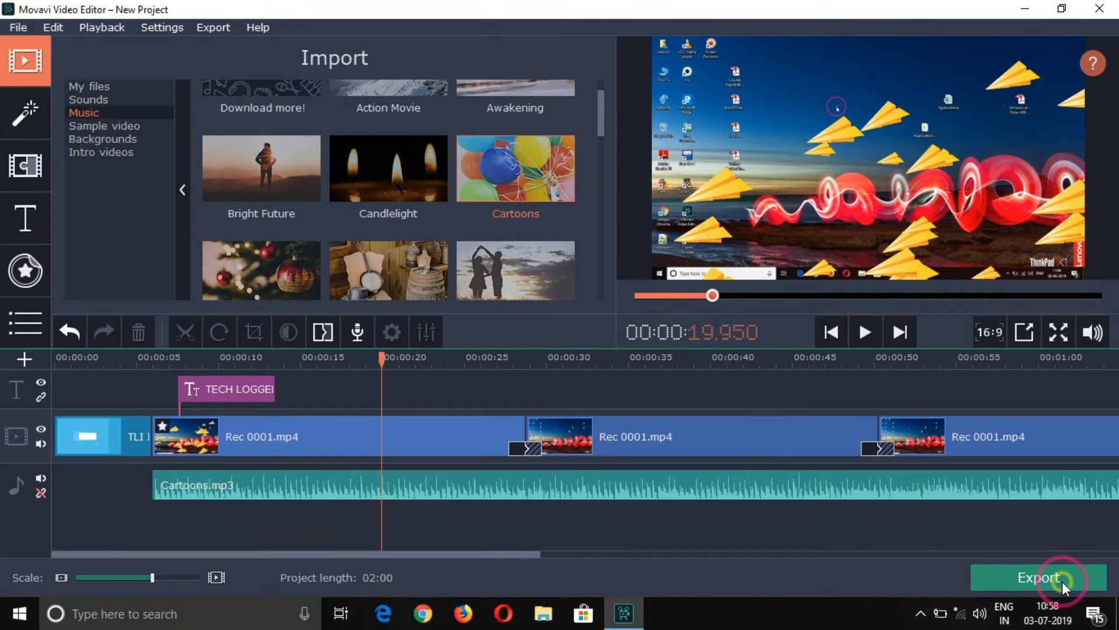